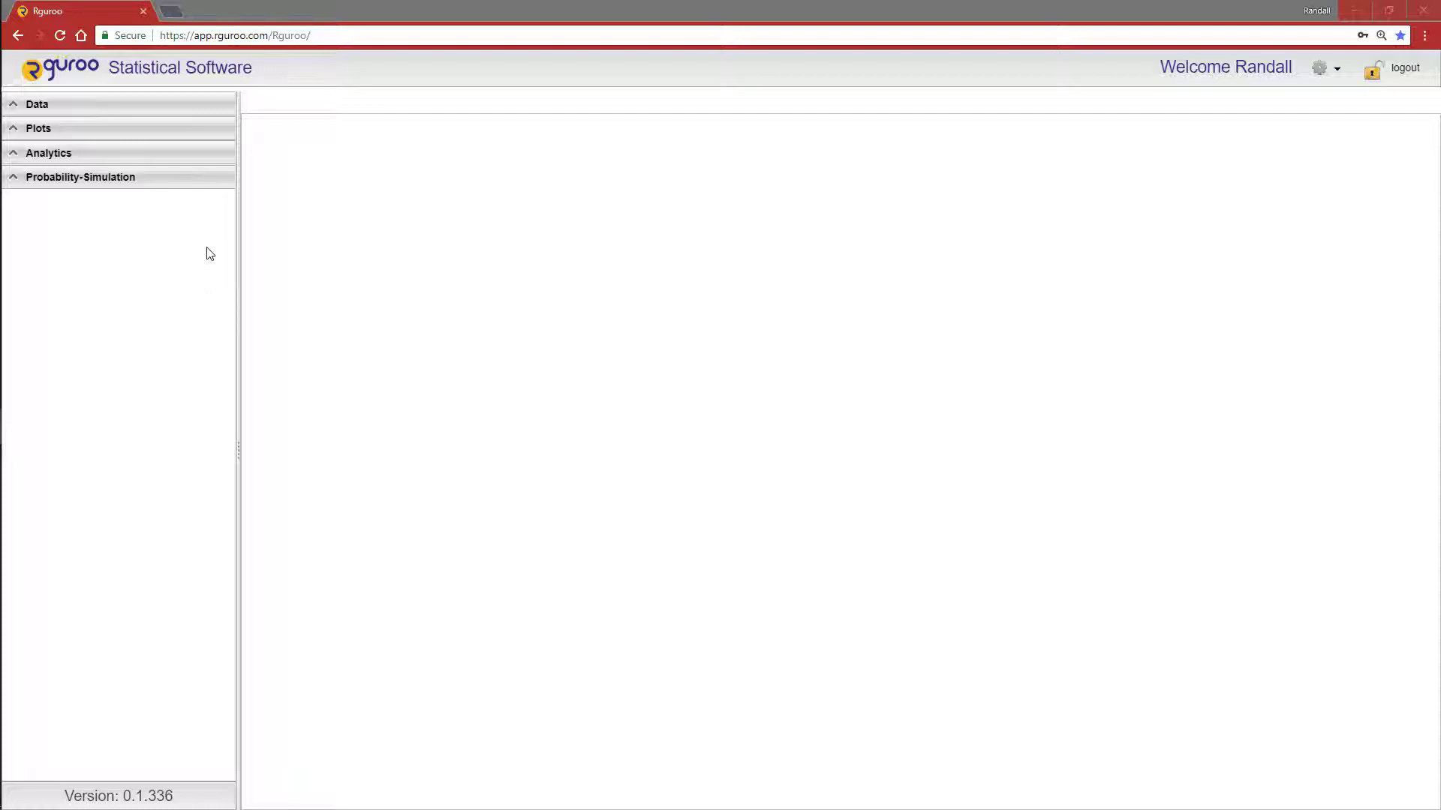
- Open the LA CountyOzoneRandom dataset from the Data panel's Datasets list
left_click(109, 111)
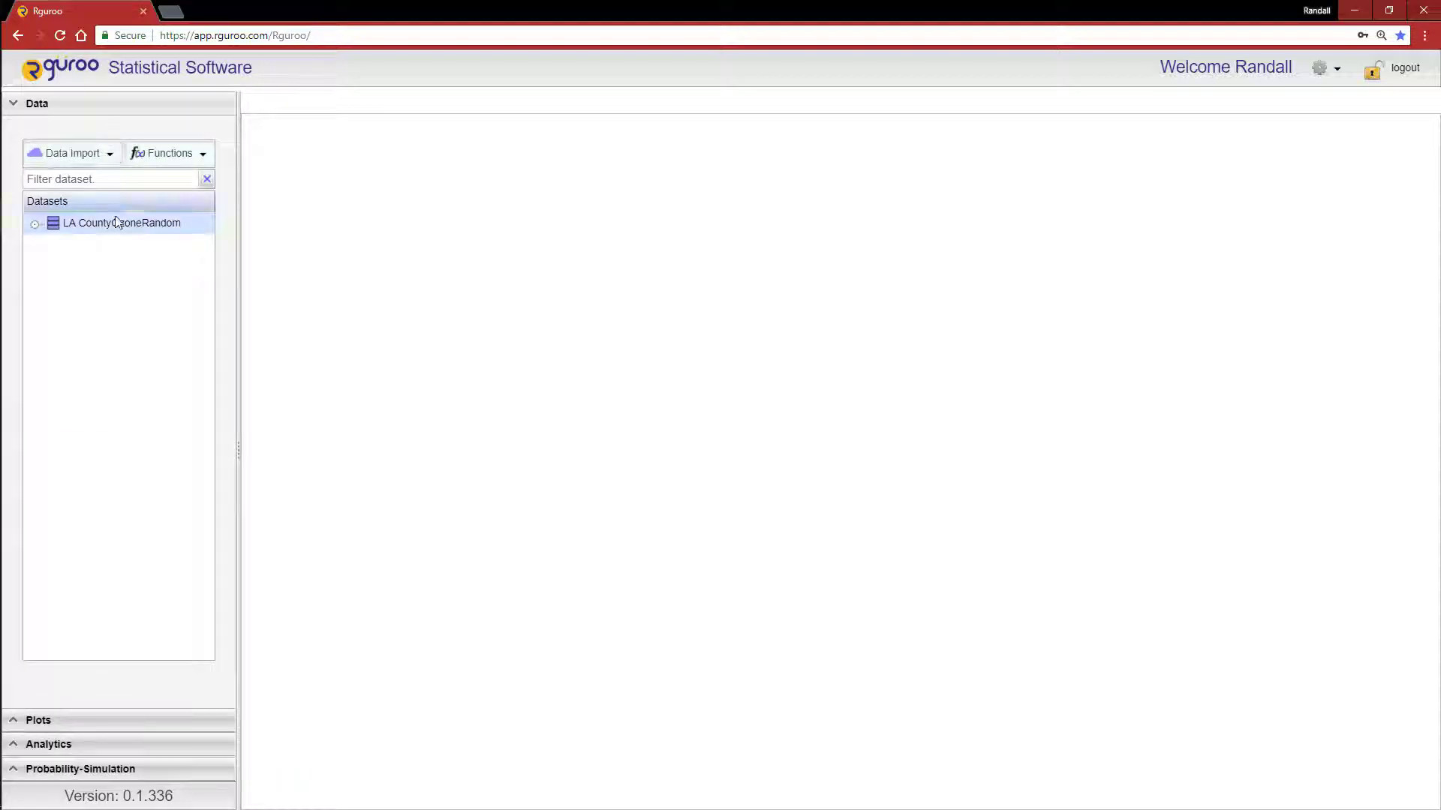
double_click(116, 223)
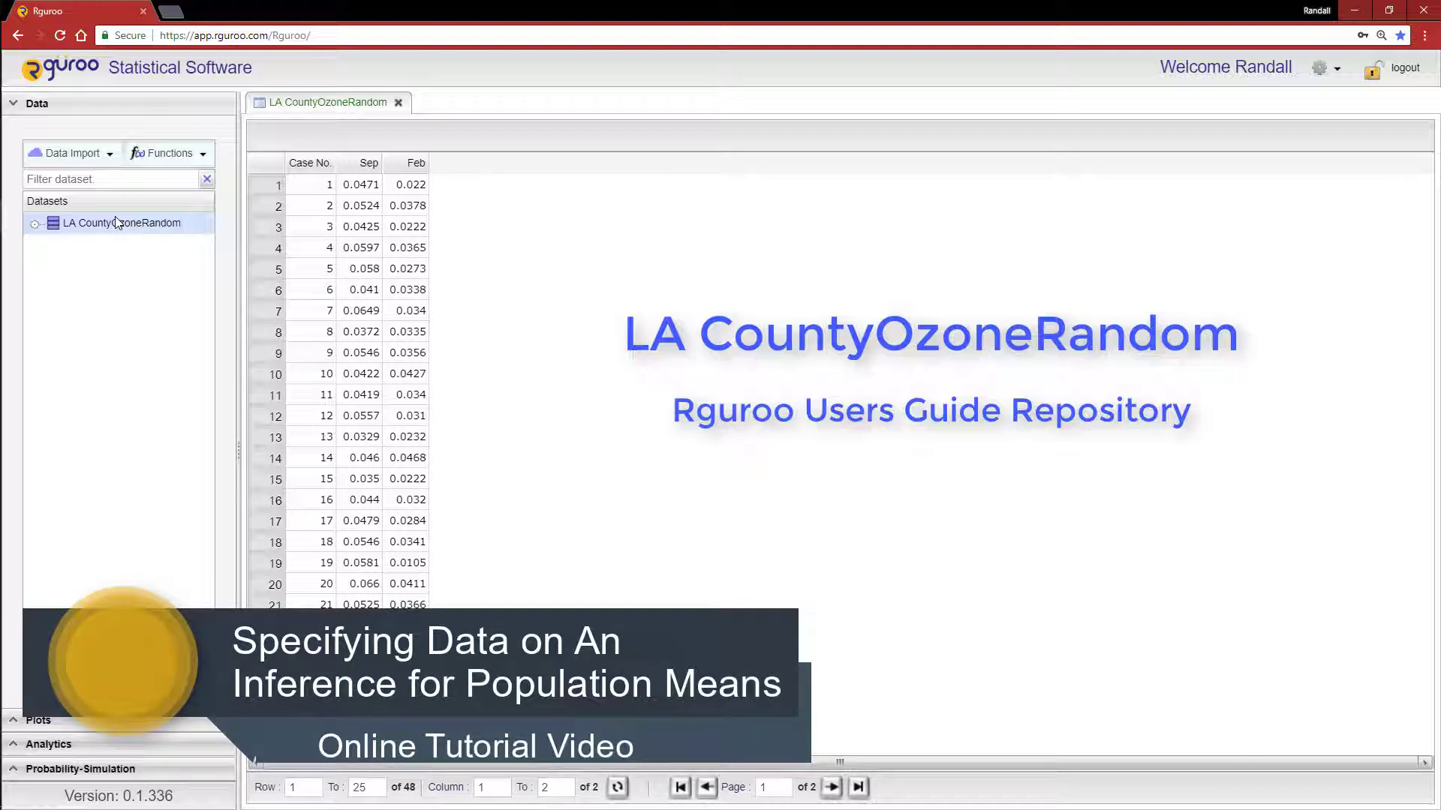
- Close the LA CountyOzoneRandom tab and collapse the Data panel
left_click(397, 103)
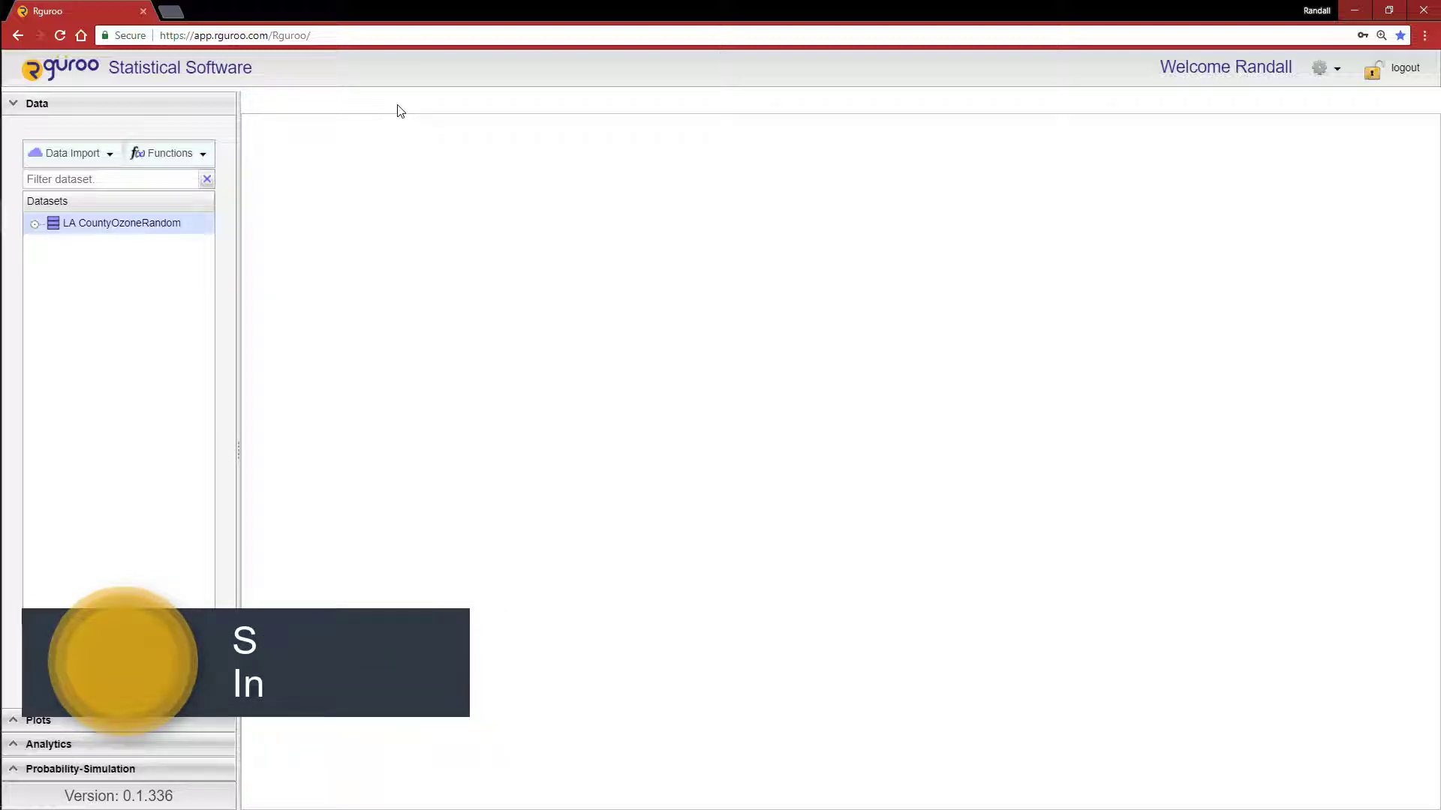
left_click(128, 110)
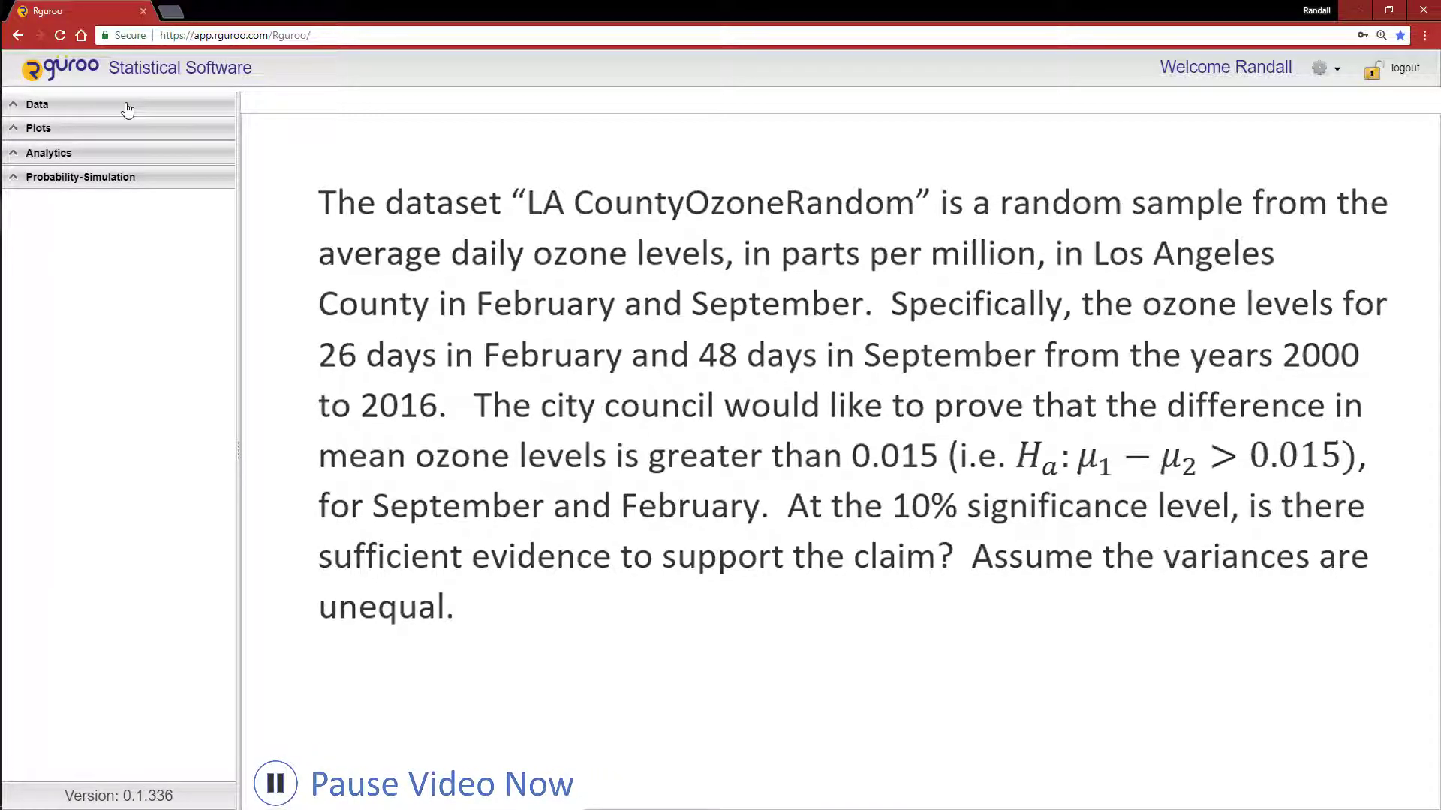
- Create a new Mean Inference analysis from the Analytics panel's Analysis list
left_click(138, 167)
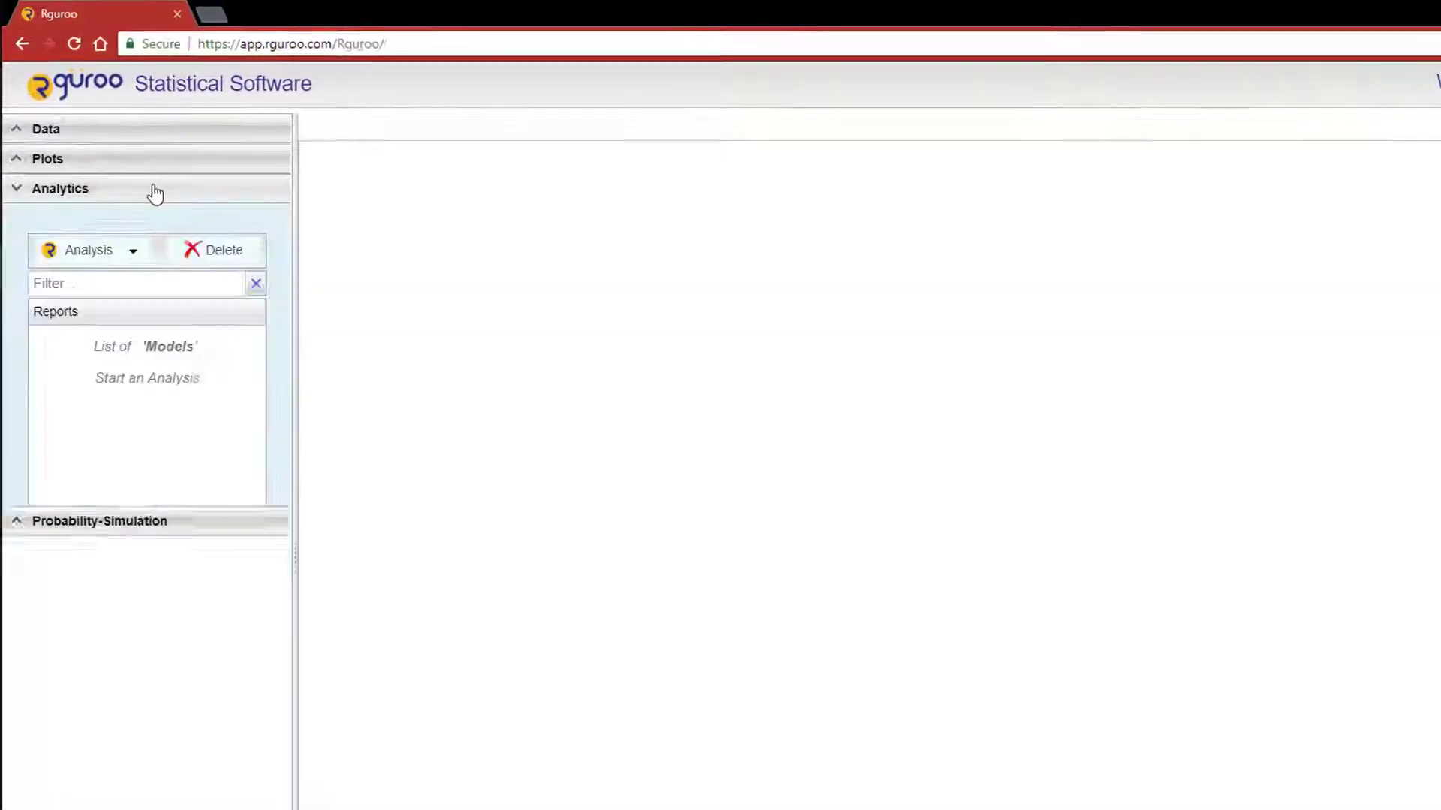
left_click(119, 224)
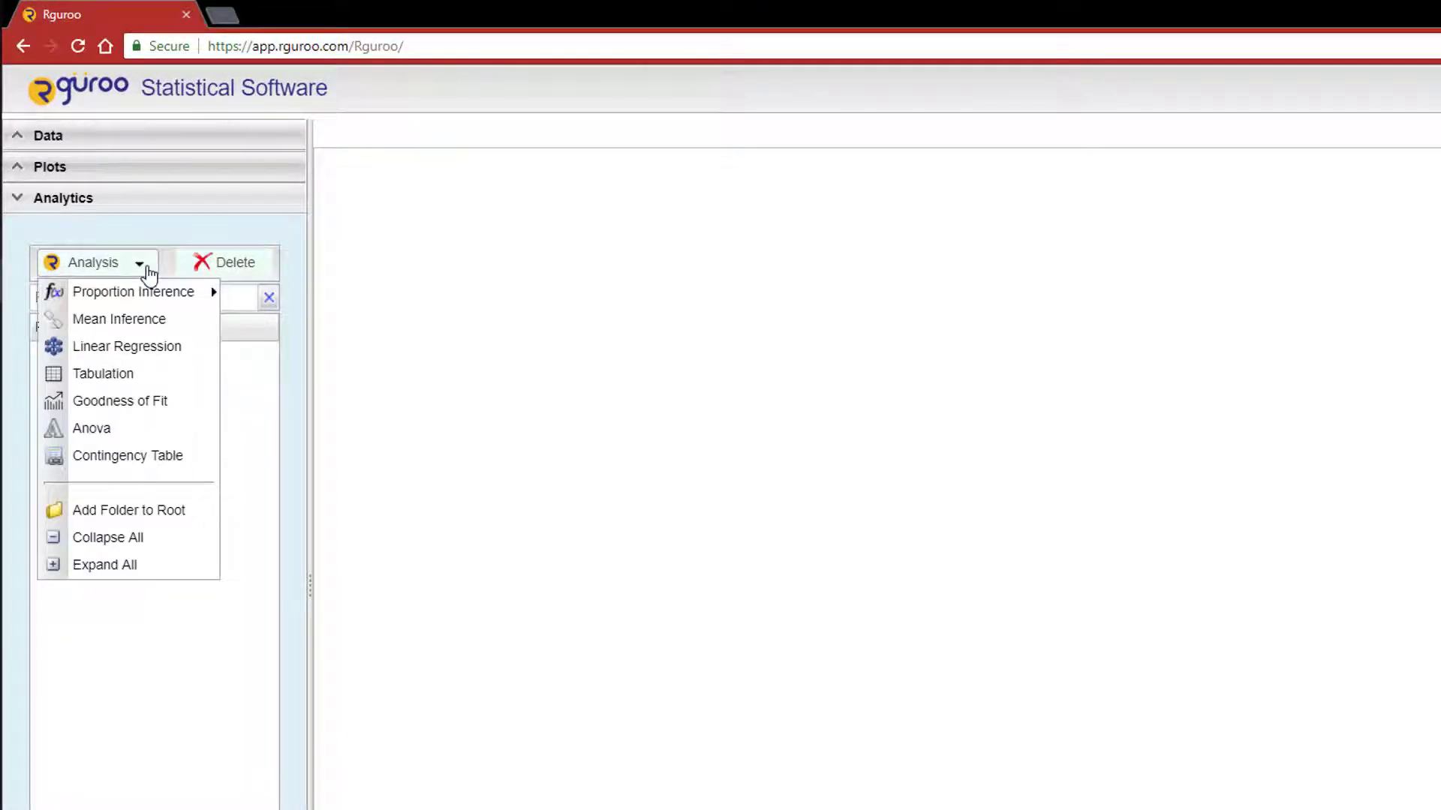
left_click(143, 319)
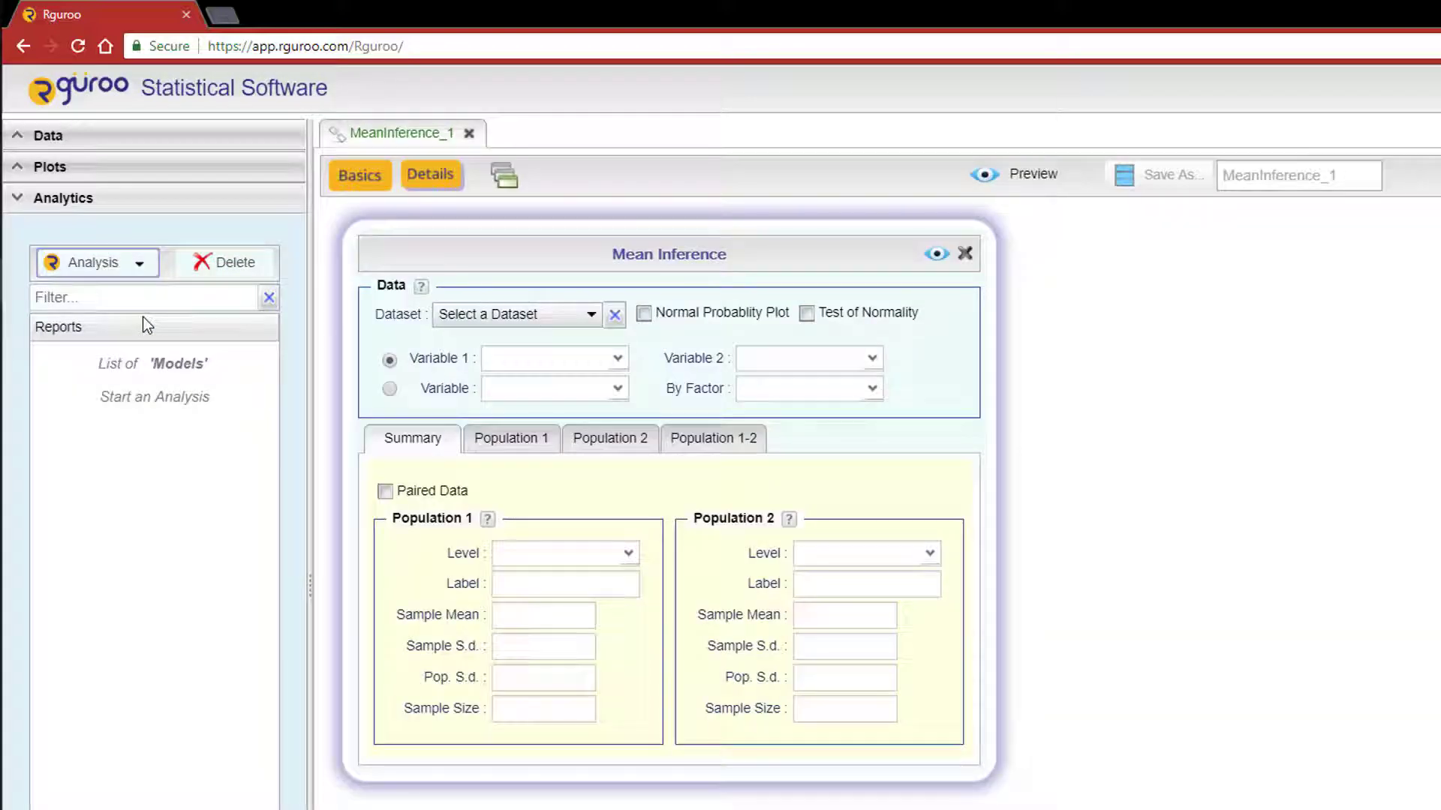
- Use dataset LA CountyOzoneRandom with Sep as Variable 1 and Feb as Variable 2
left_click(586, 328)
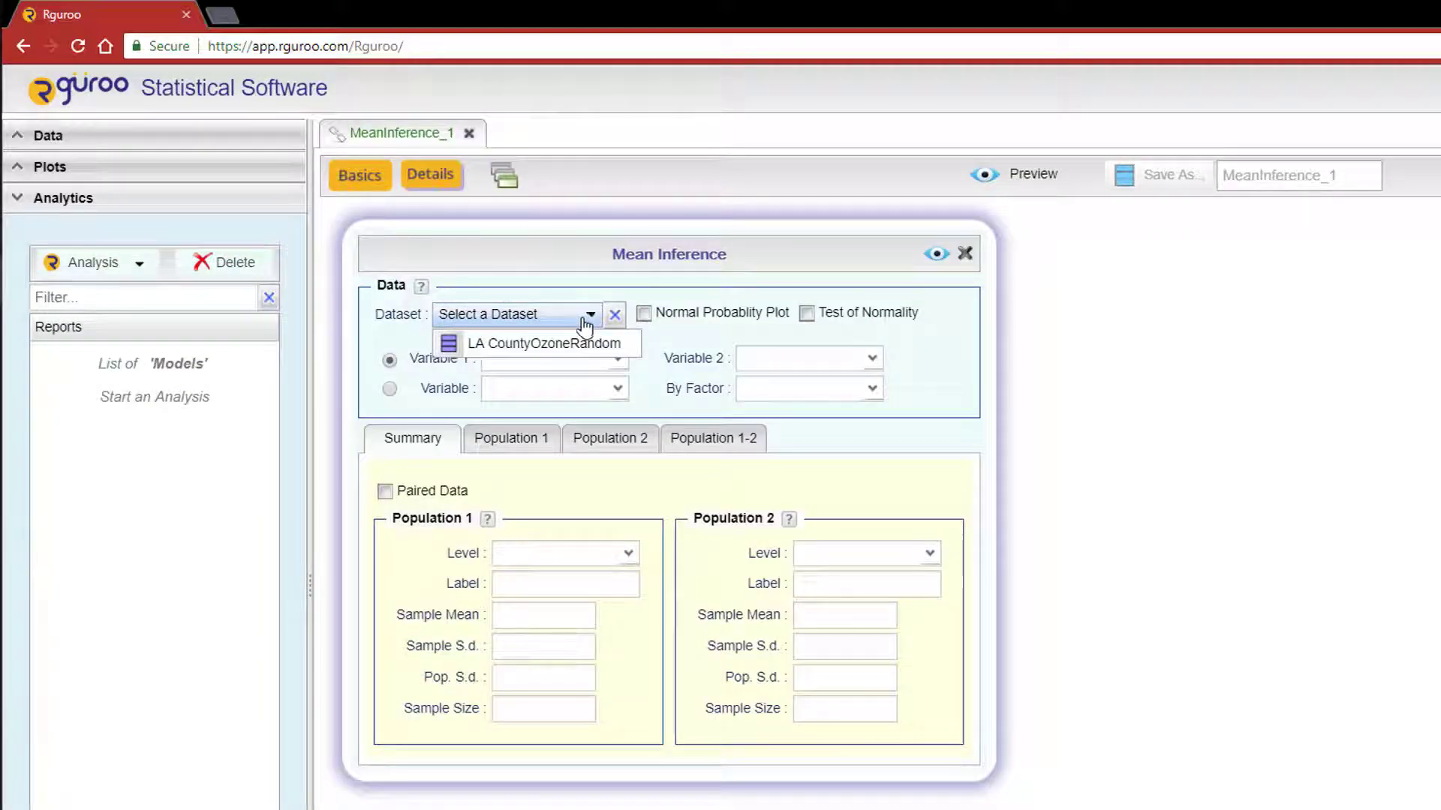
left_click(568, 345)
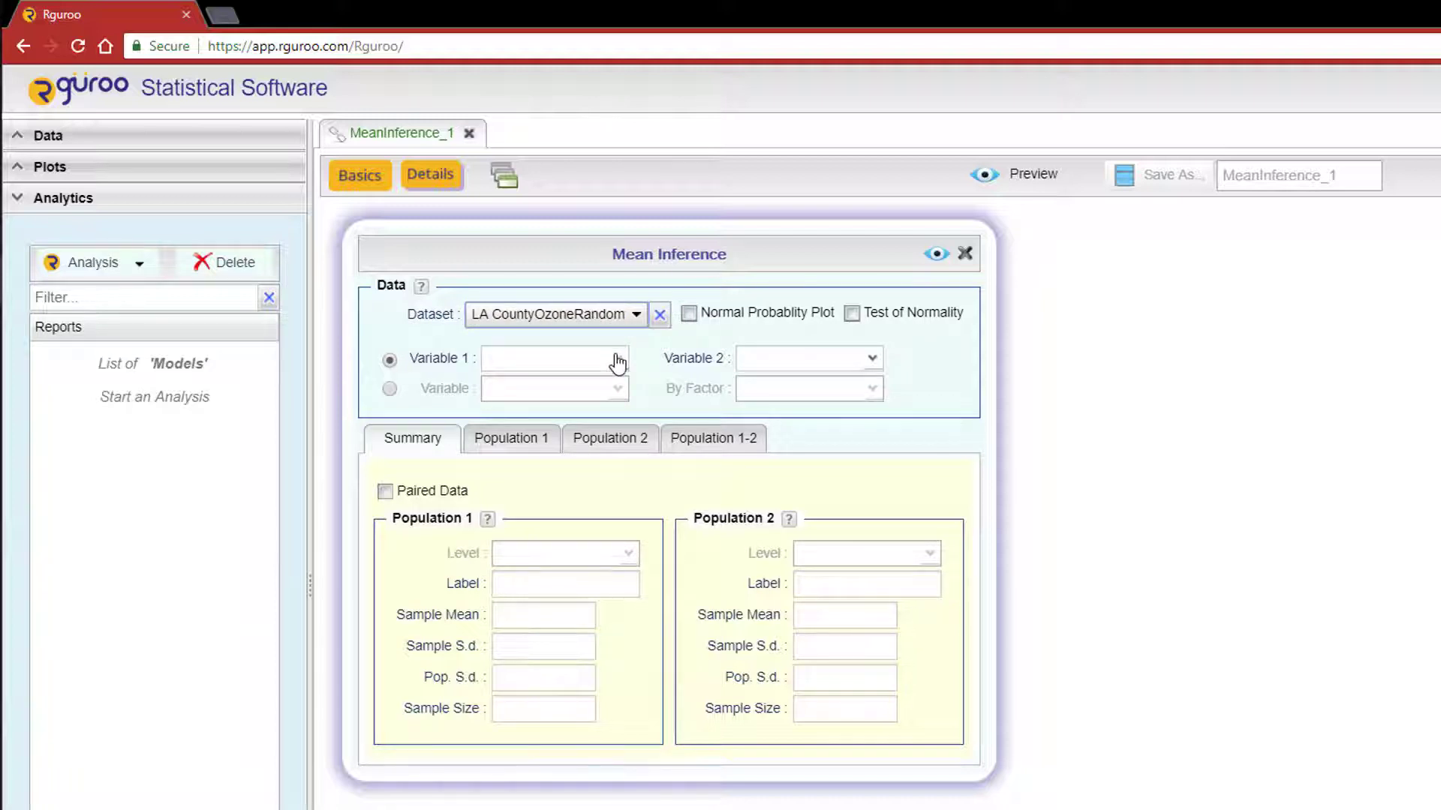
left_click(570, 358)
left_click(573, 404)
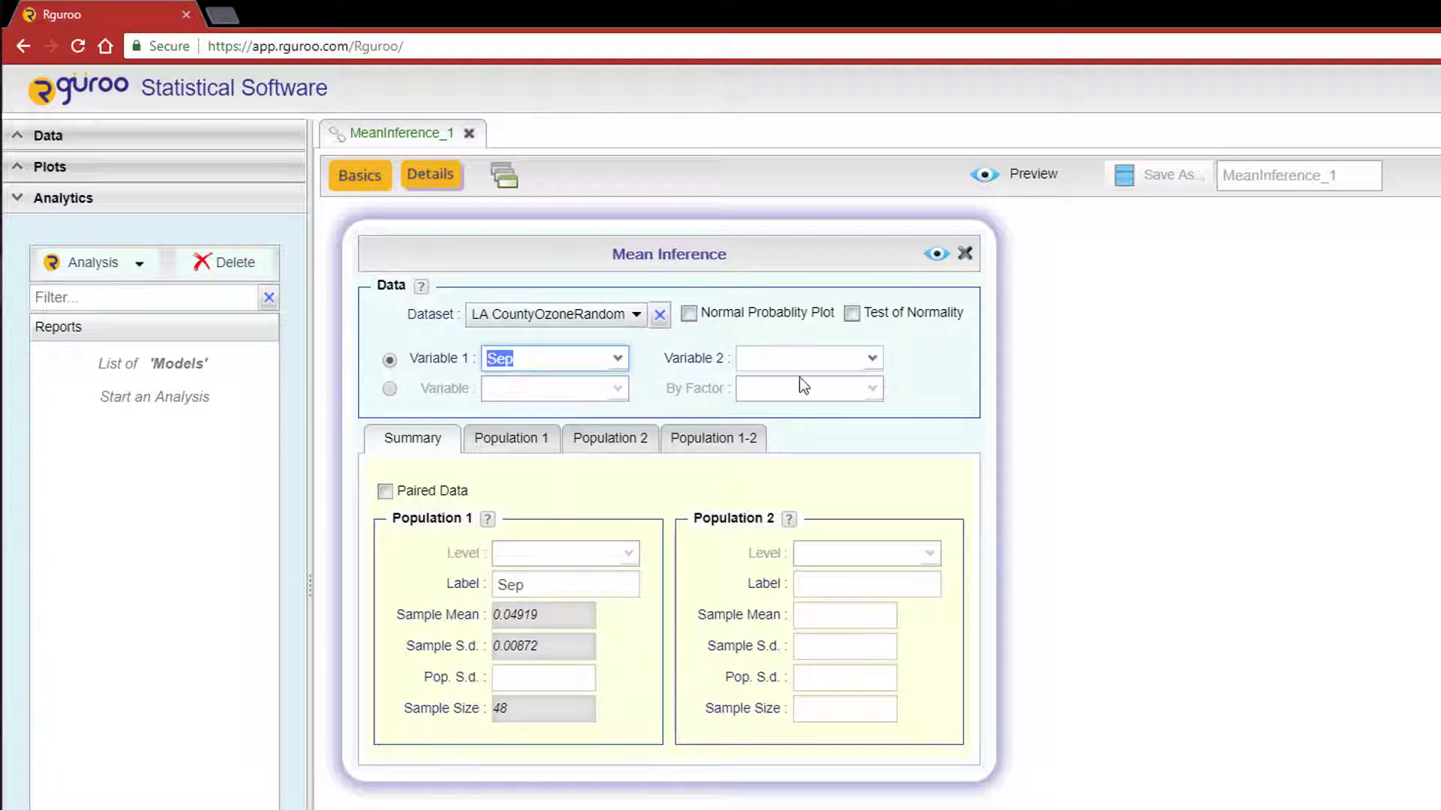
left_click(872, 358)
left_click(834, 383)
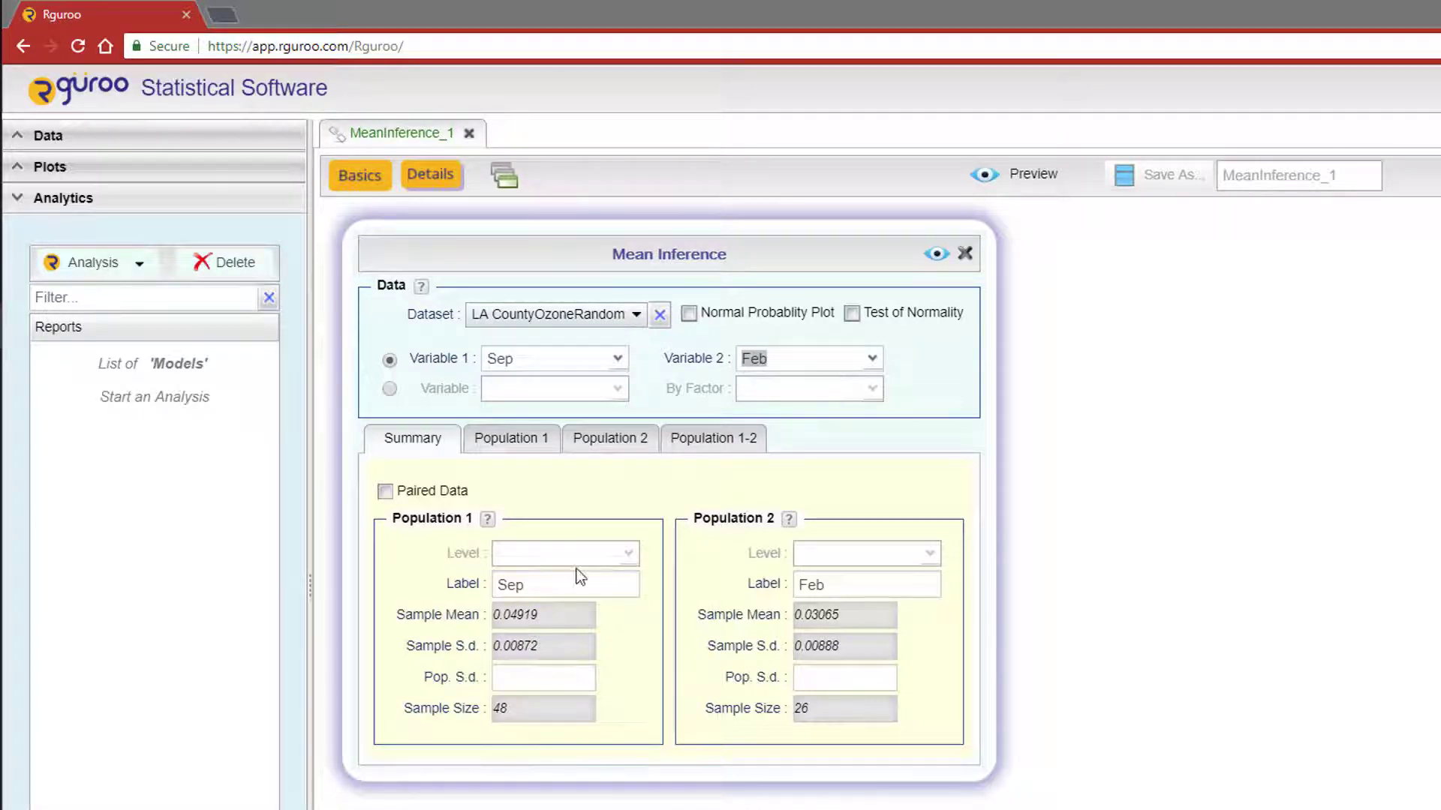
- Relabel Population 1 as 'September Ozone' and Population 2 as 'February Ozone'
left_click_drag(579, 585, 460, 589)
type("Se")
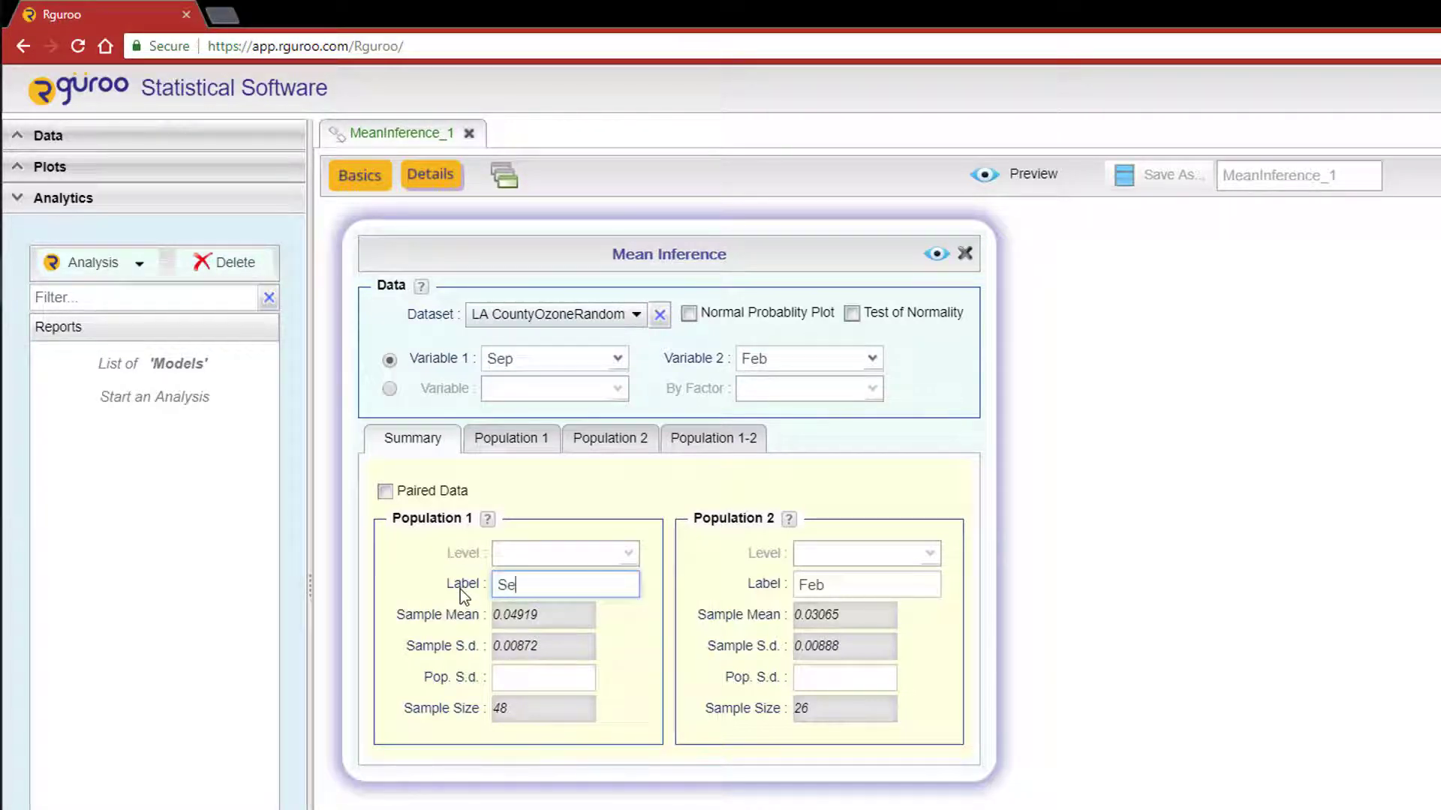
type("ptember Ozone")
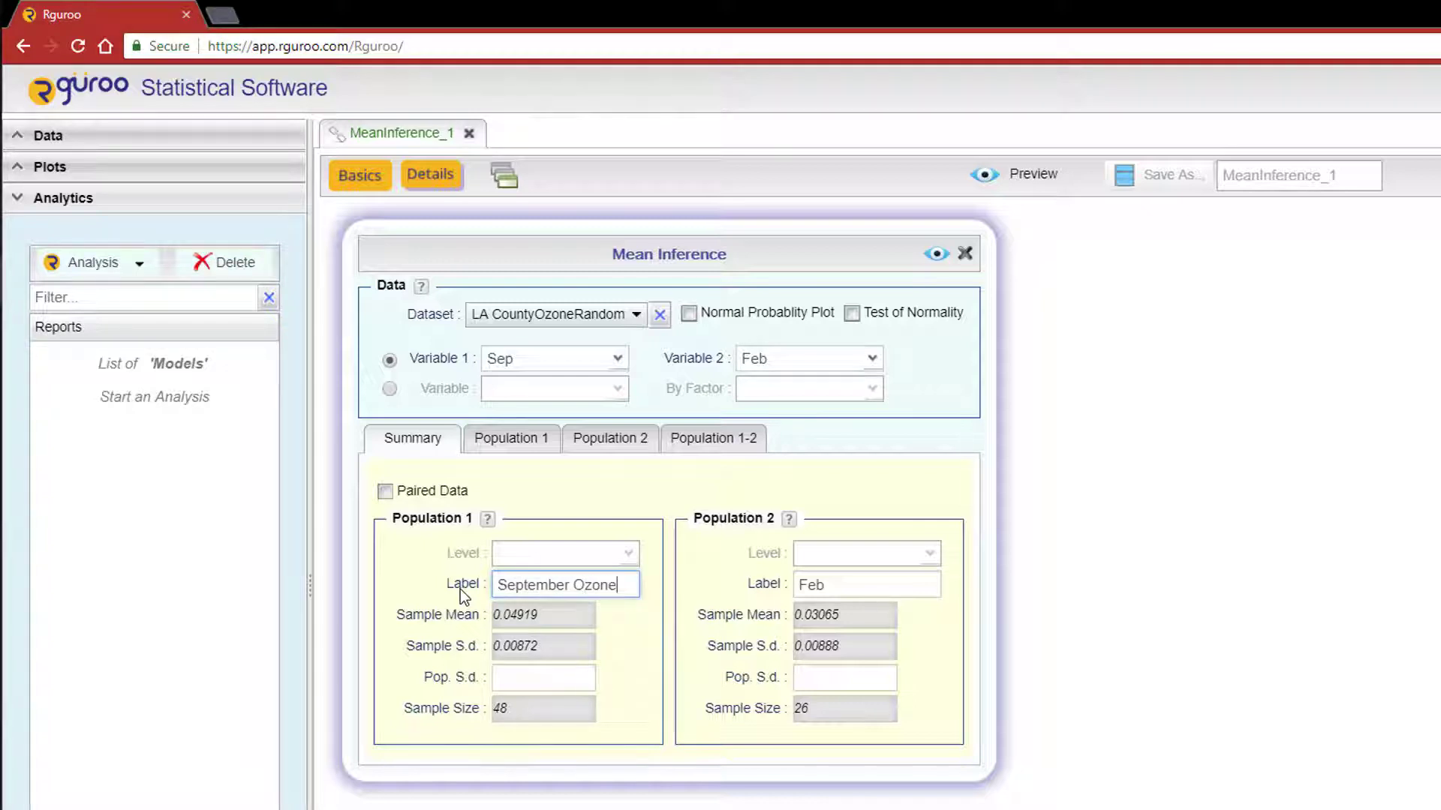
left_click_drag(822, 584, 760, 586)
type("February Ozon")
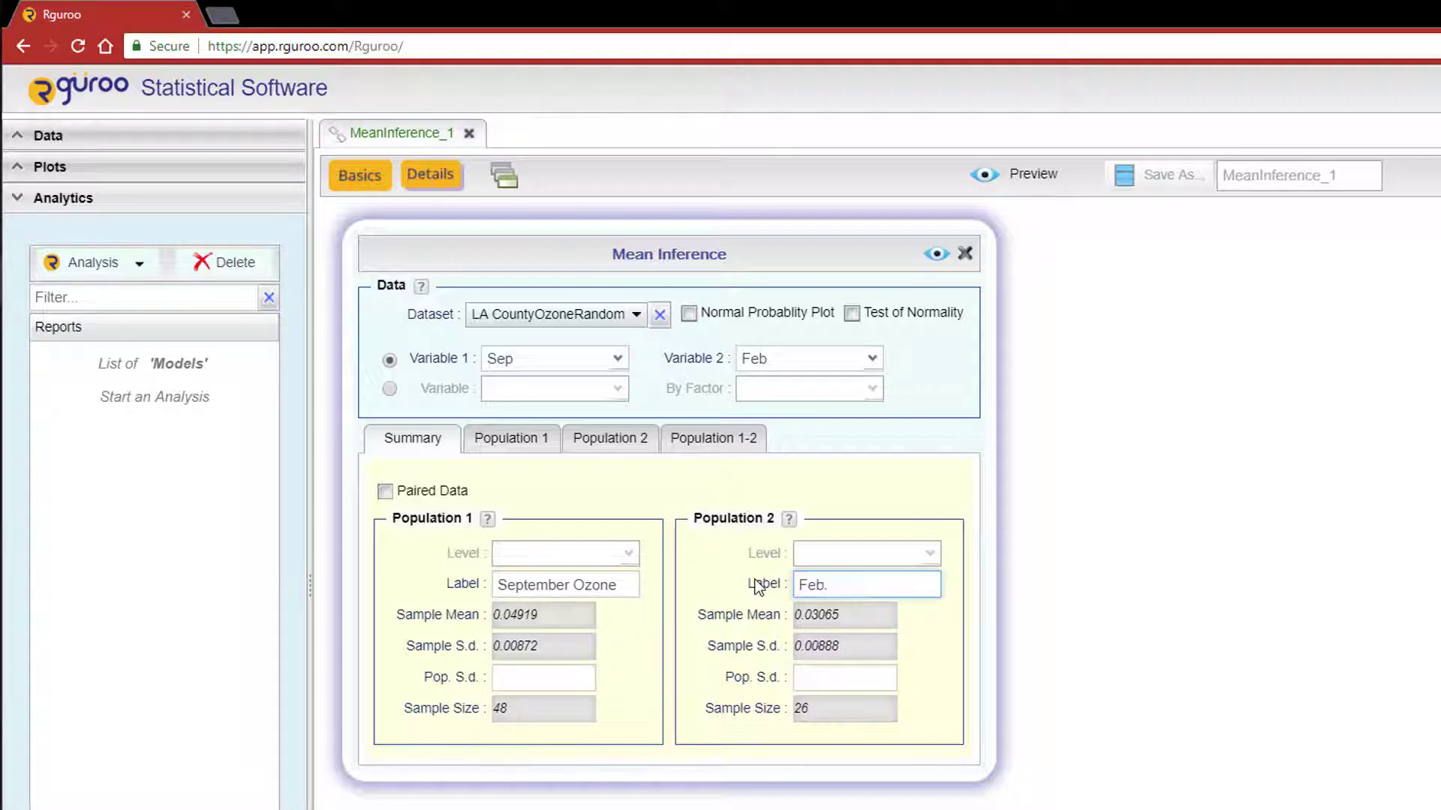
type("e")
- Show the Test of Hypothesis settings under the Population 1-2 tab
left_click(710, 444)
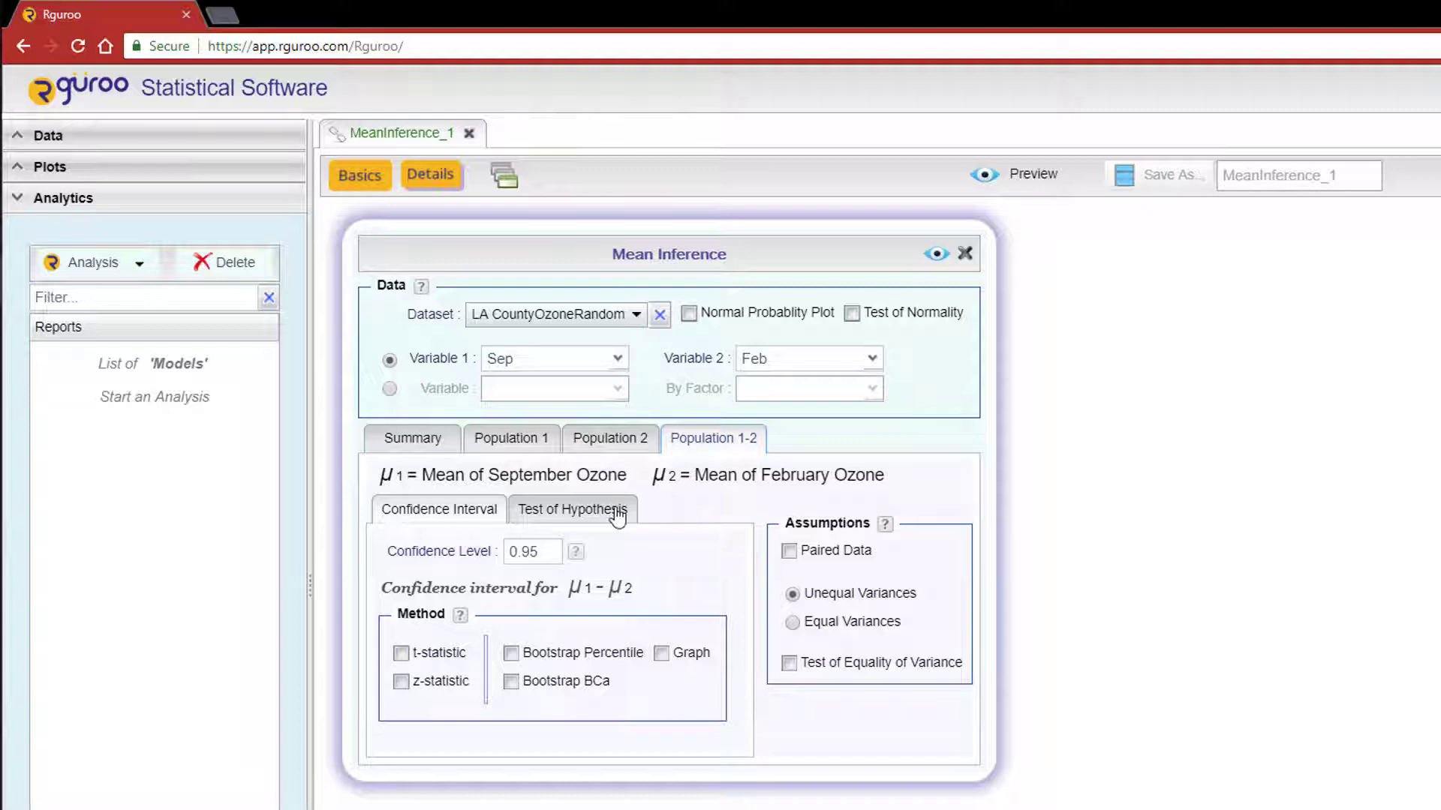
left_click(595, 517)
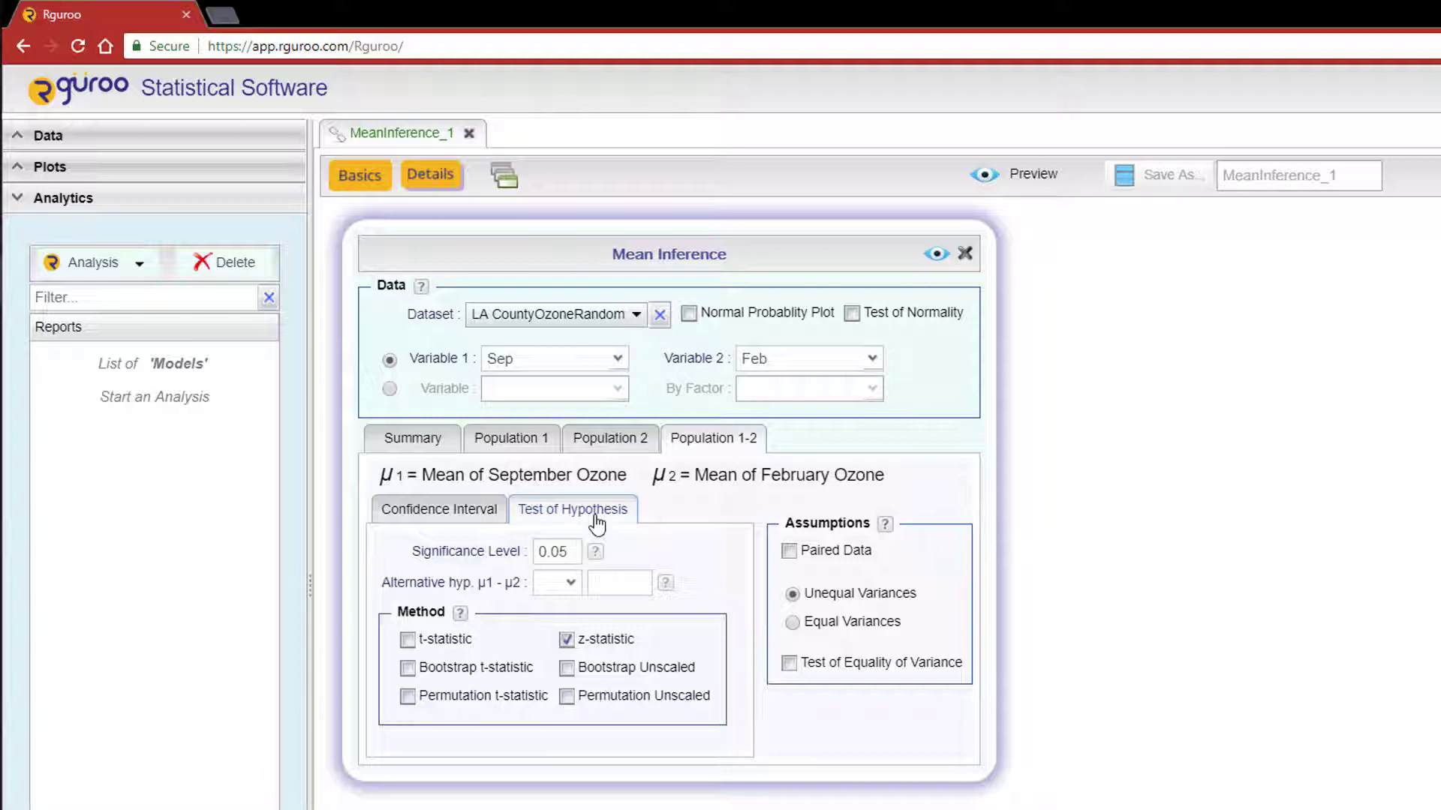
- Set significance level 0.10 and alternative hypothesis μ1 − μ2 > 0.015
left_click_drag(577, 554, 493, 559)
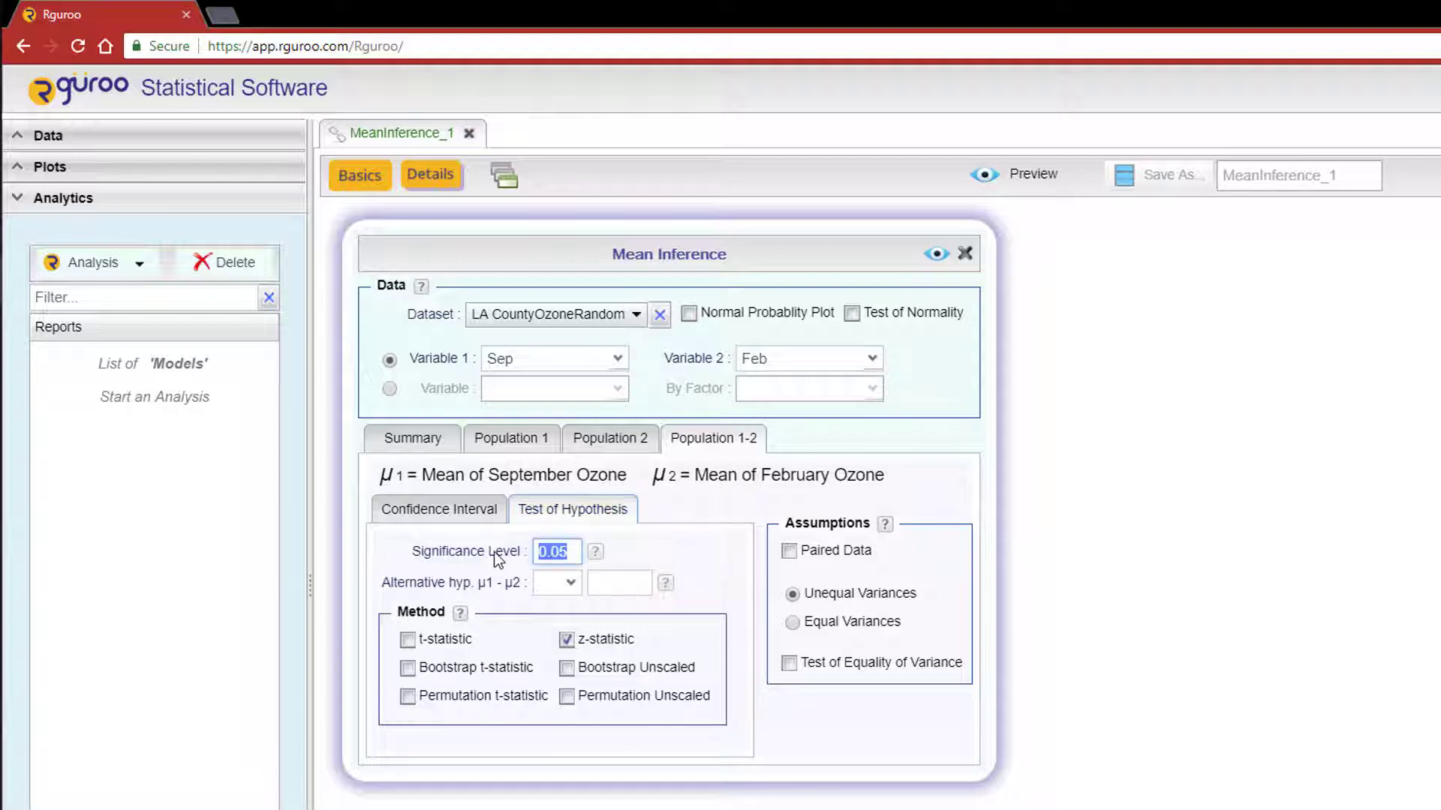
type("0.10")
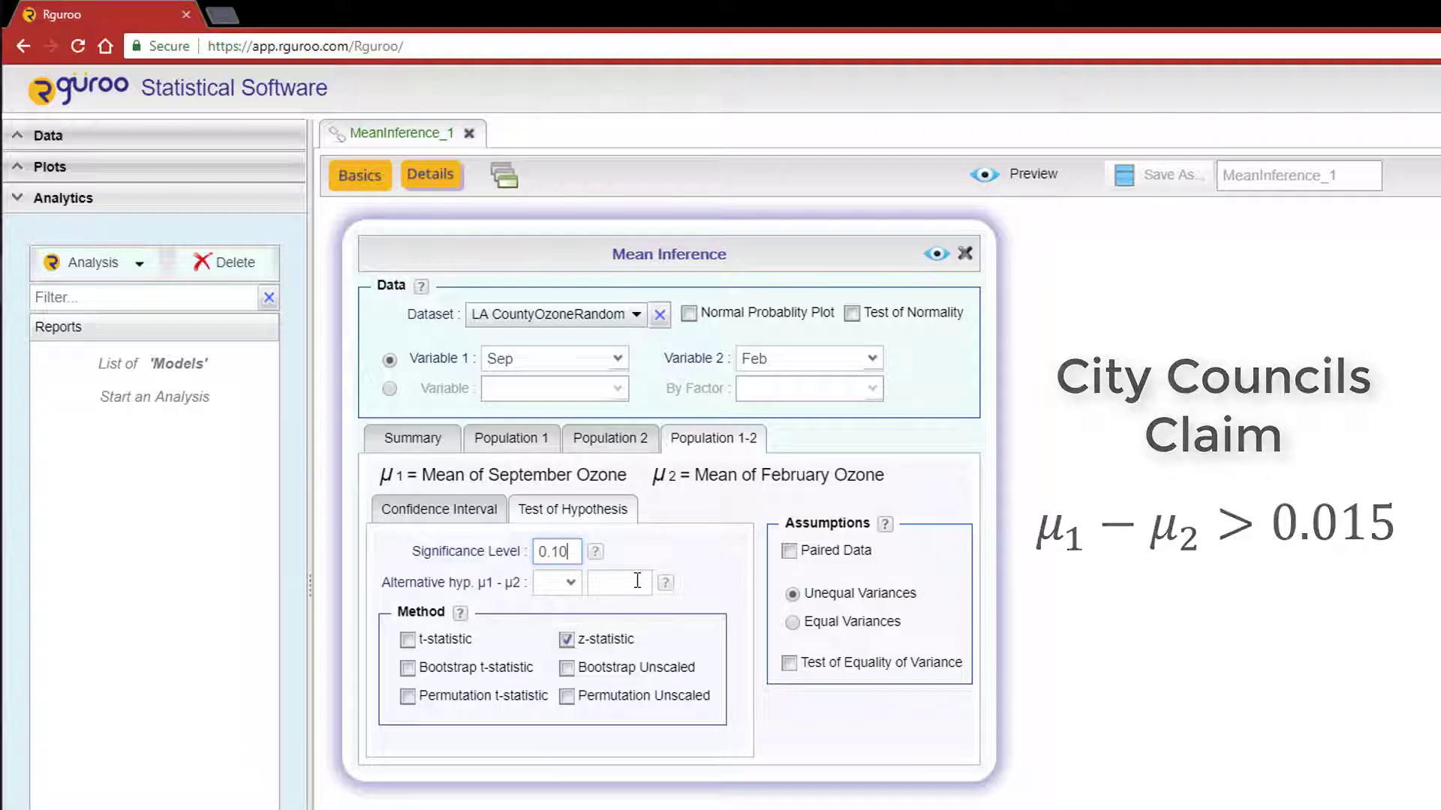
left_click(637, 581)
type("0.015")
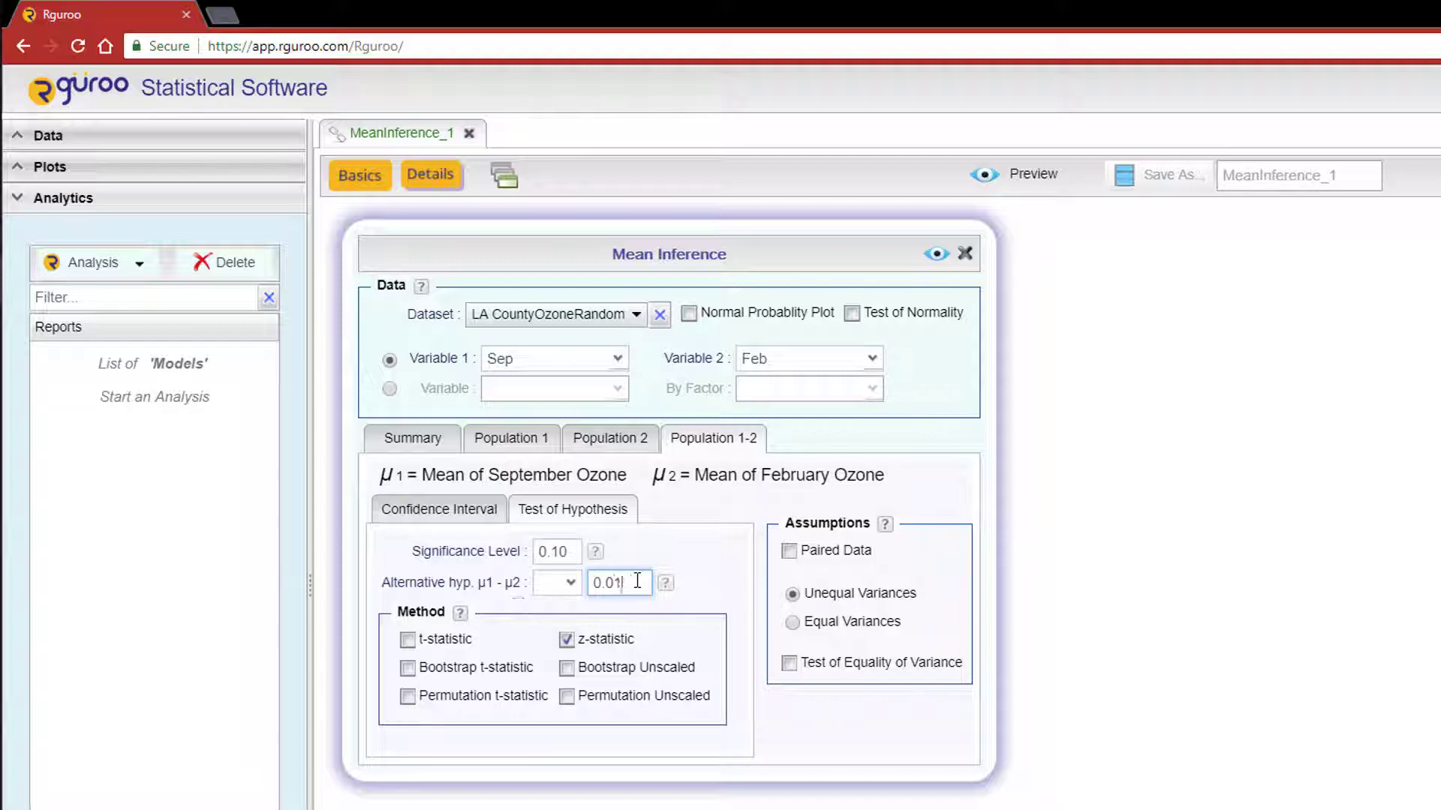
left_click(561, 586)
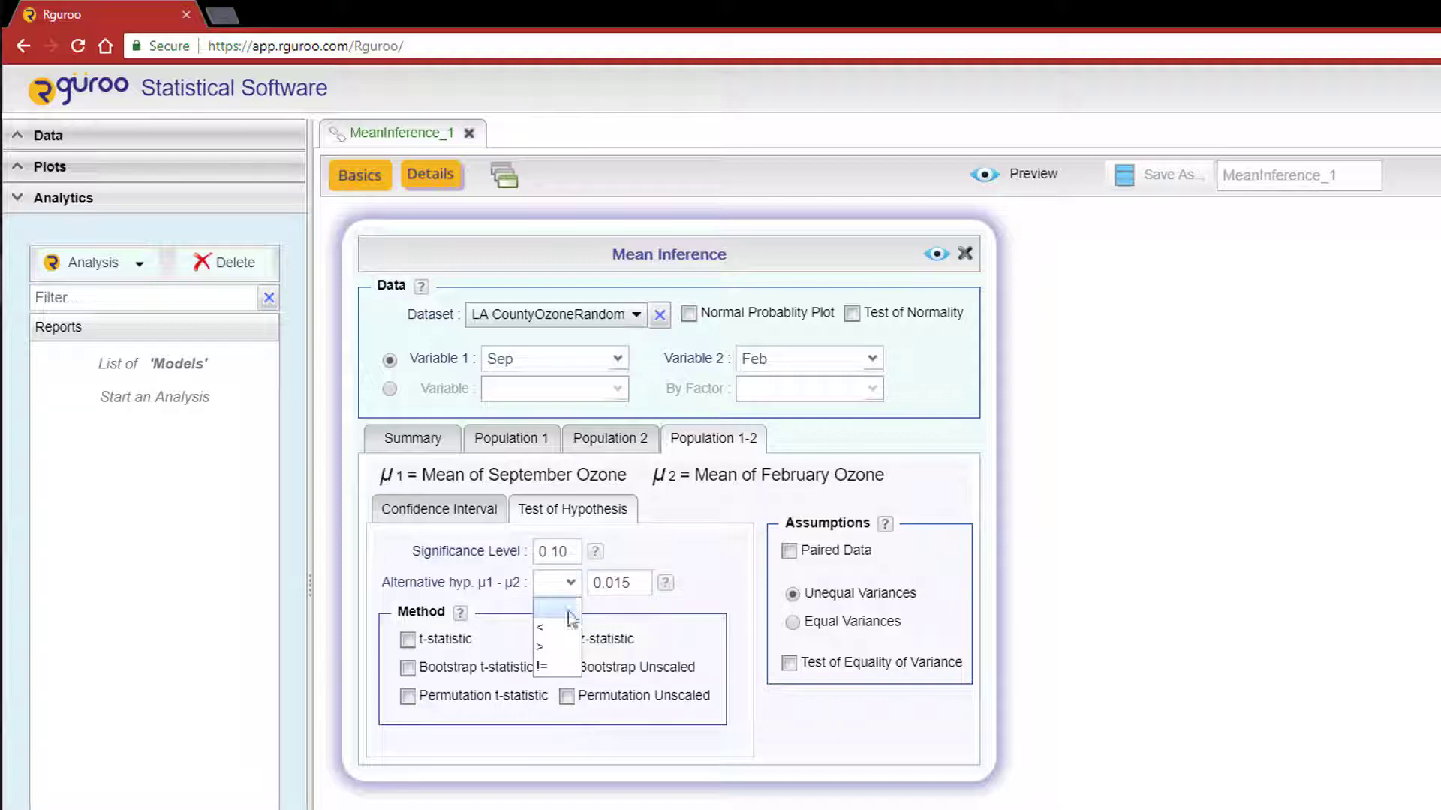
left_click(552, 642)
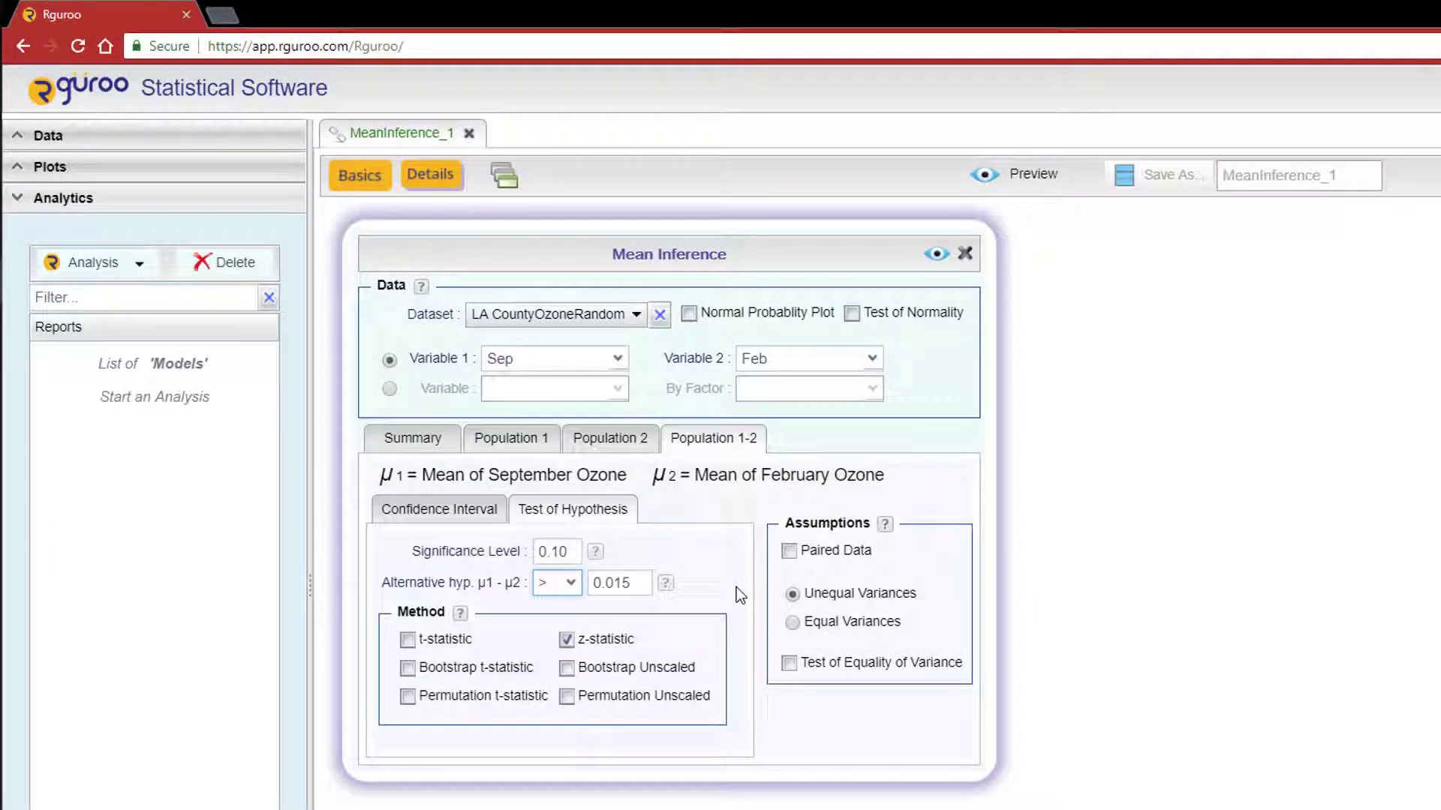
- Try then remove Bootstrap Unscaled, and add the t-statistic method alongside z-statistic
left_click(568, 667)
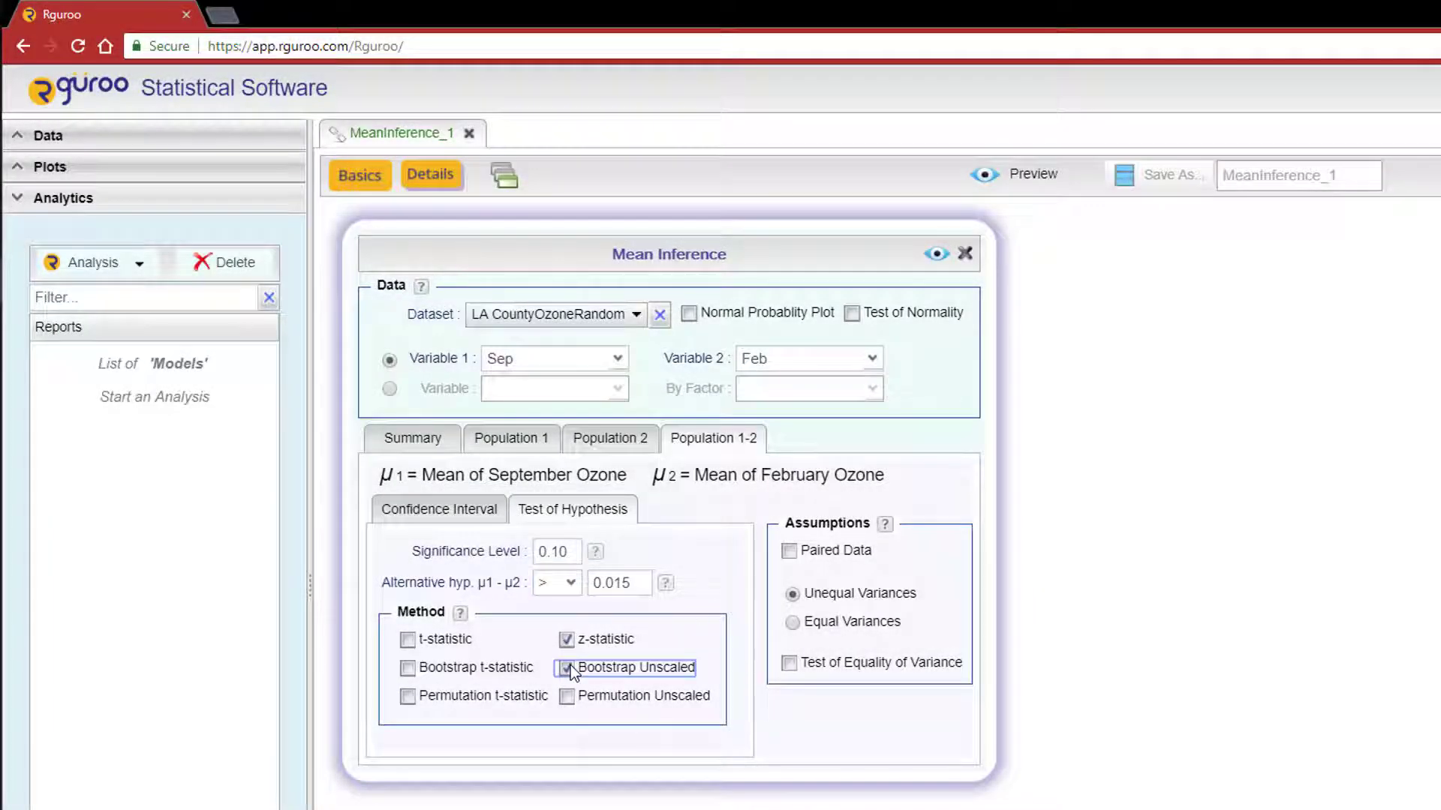
left_click(937, 256)
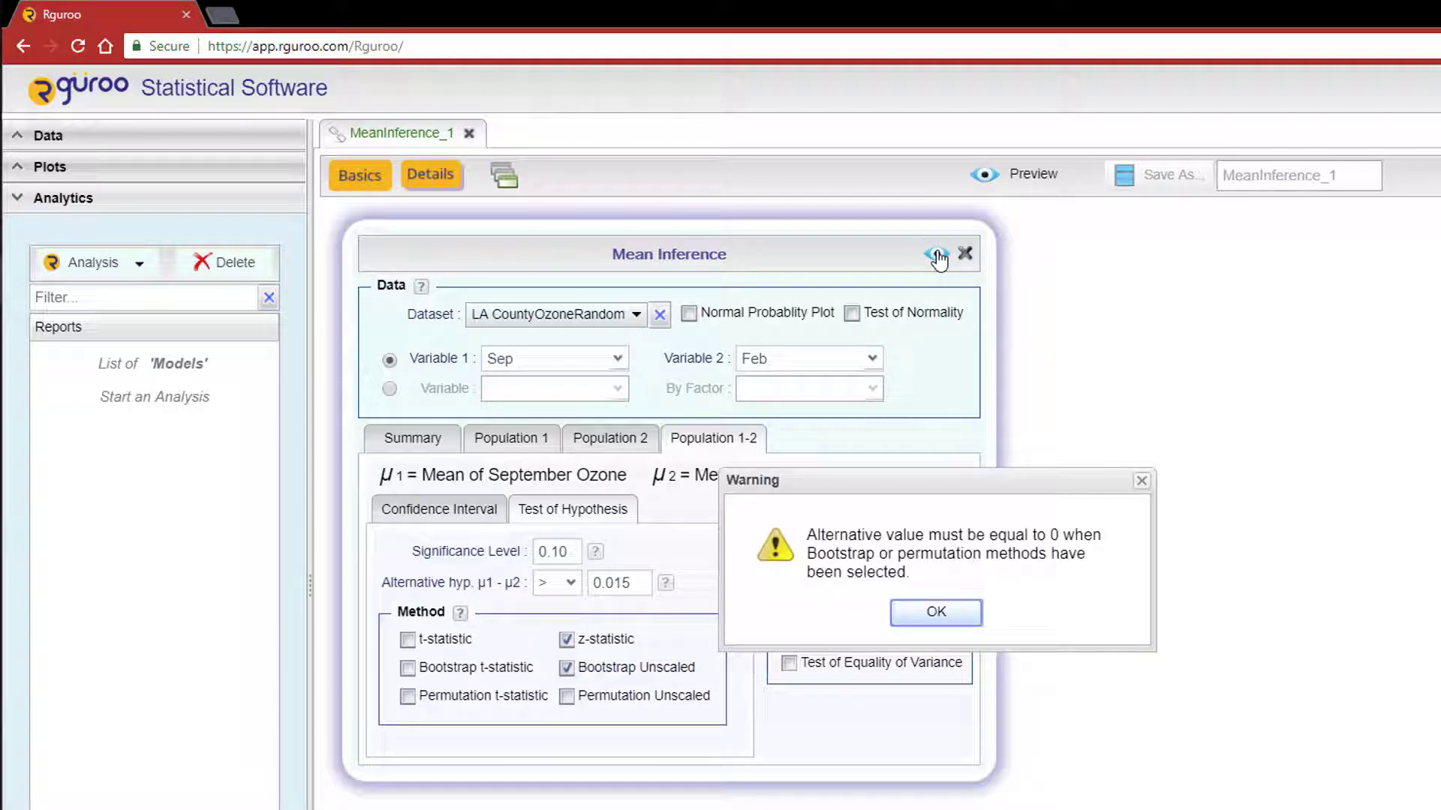
left_click(935, 611)
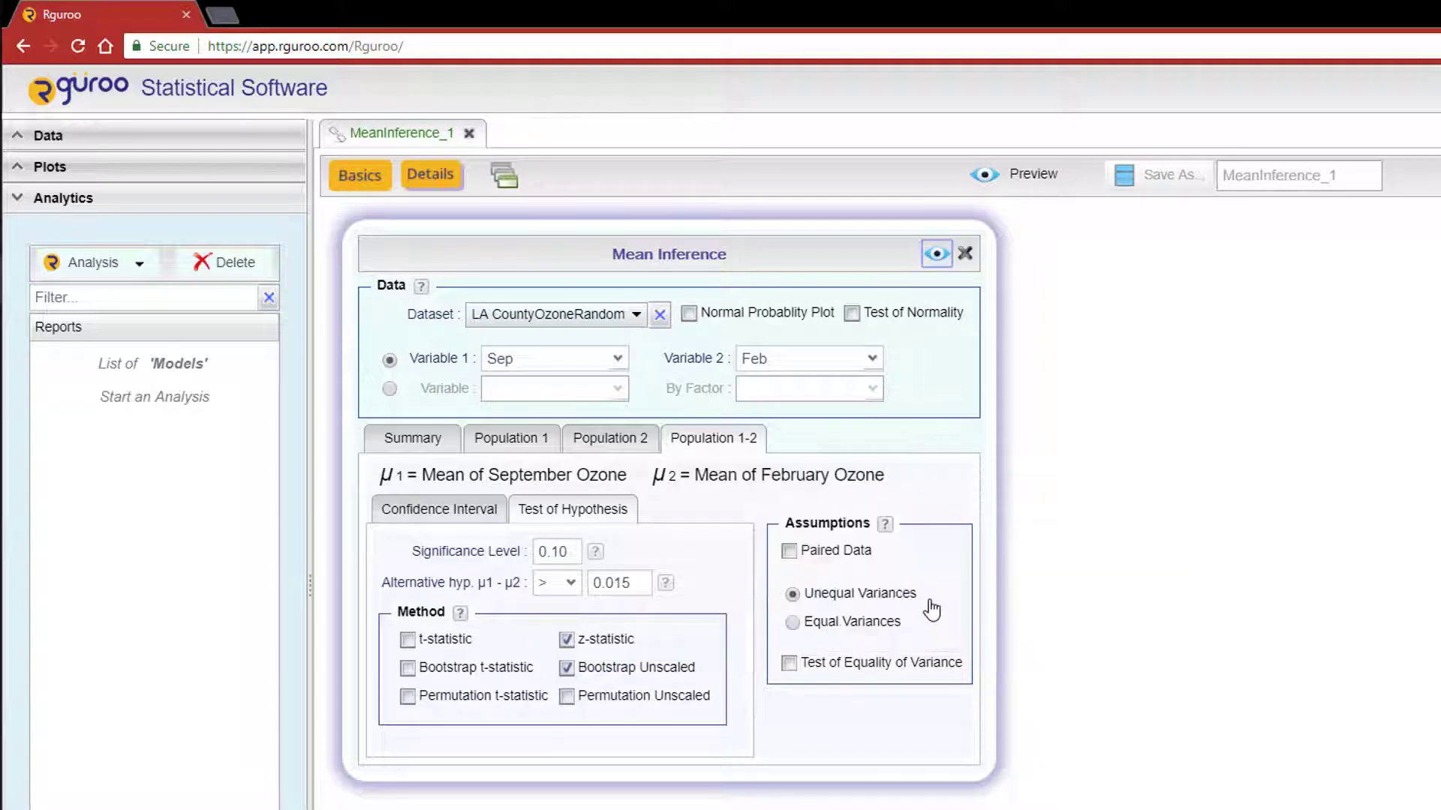
left_click(567, 667)
left_click(407, 640)
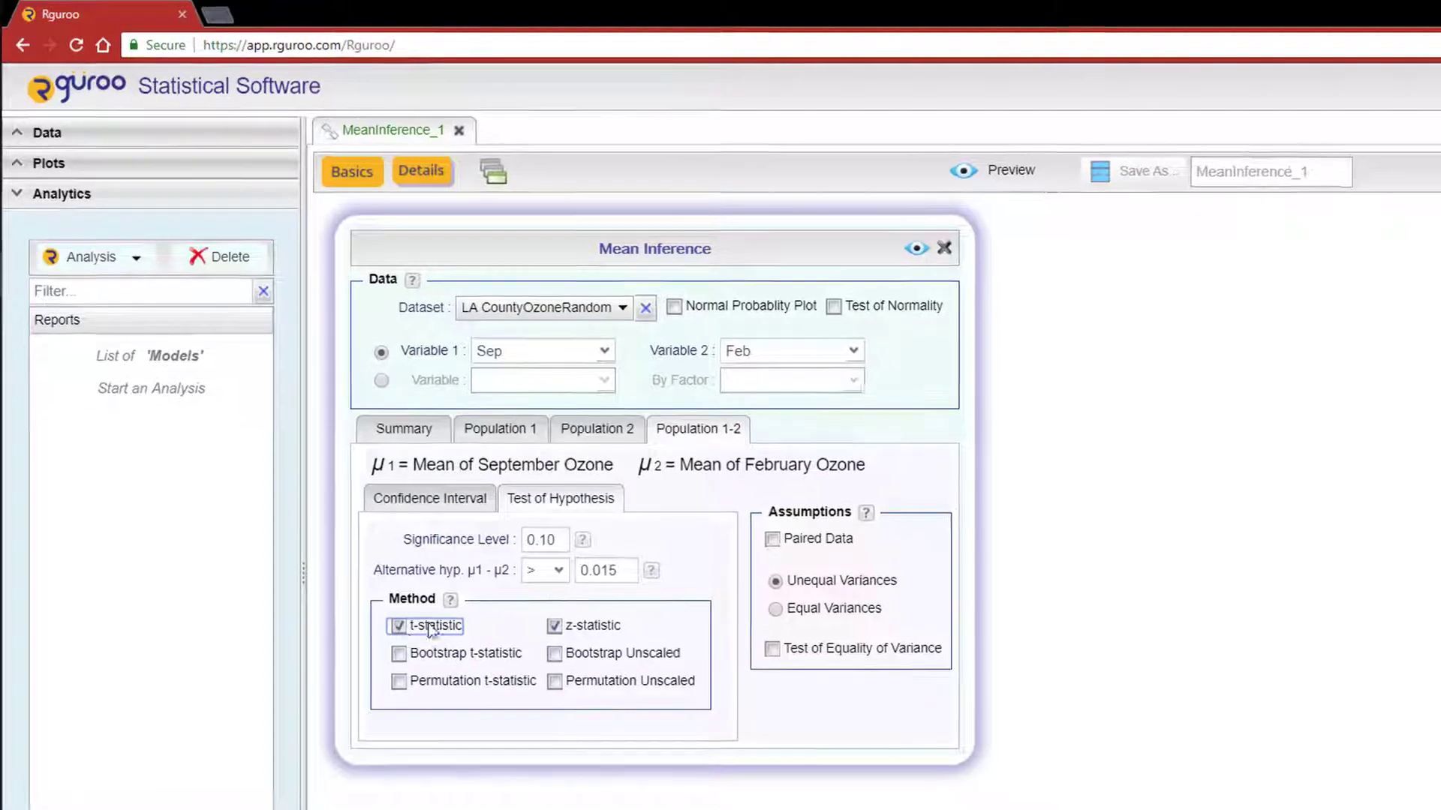
- Preview the report showing z = 1.64956 and p-value 0.0495166
left_click(765, 208)
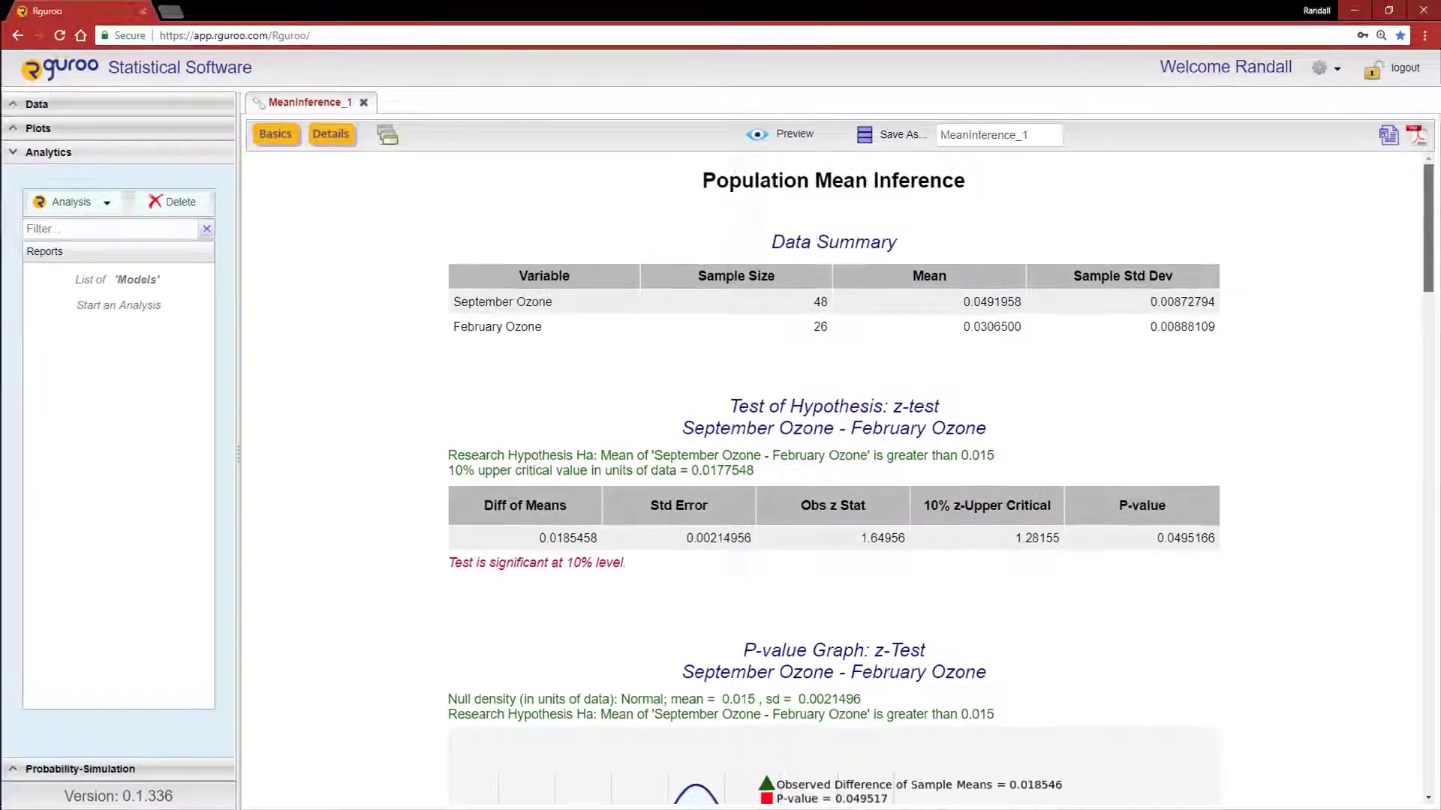
- Scroll the report past the z-test graphs to the t-test P-value graph
scroll(1418, 393, "down", 8)
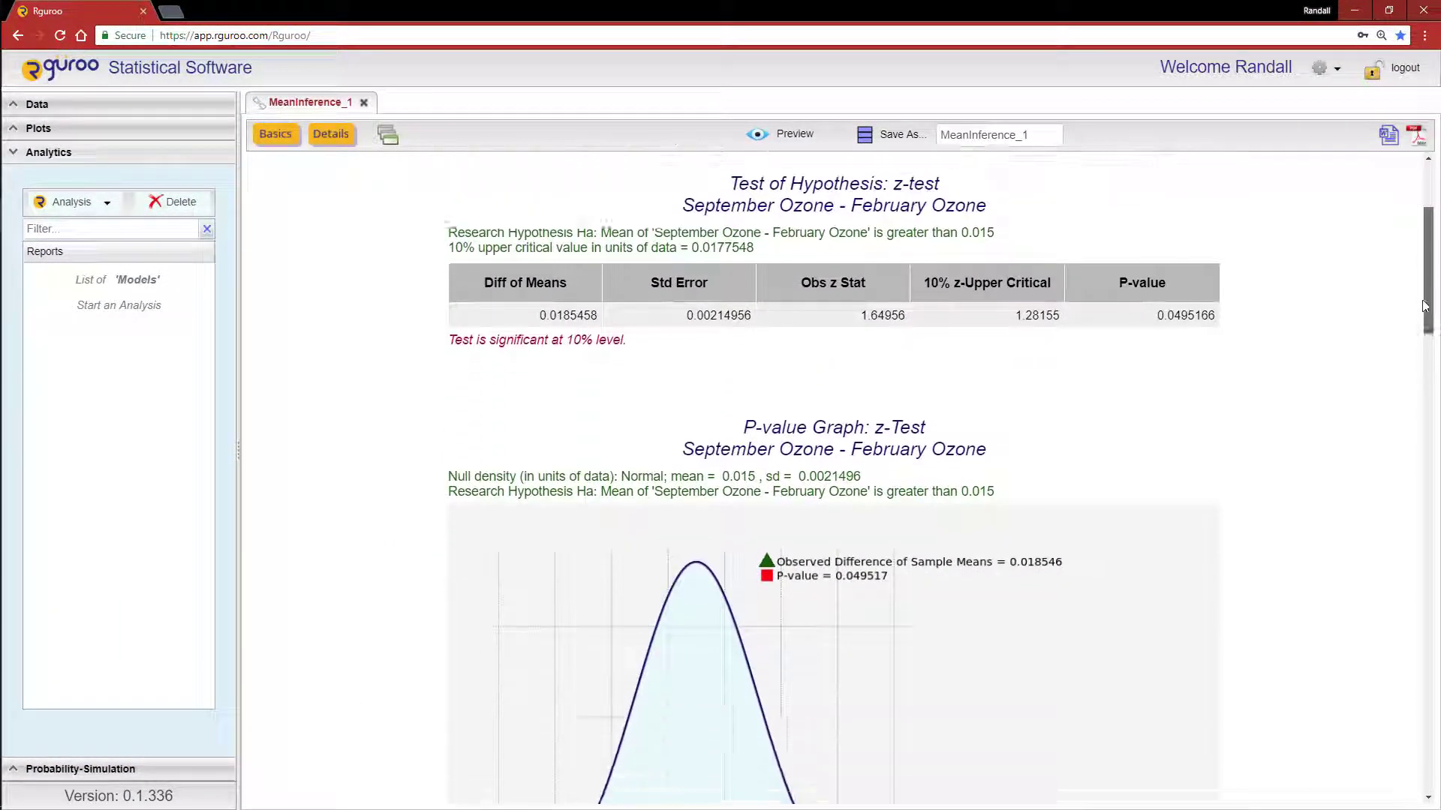
scroll(1418, 393, "down", 10)
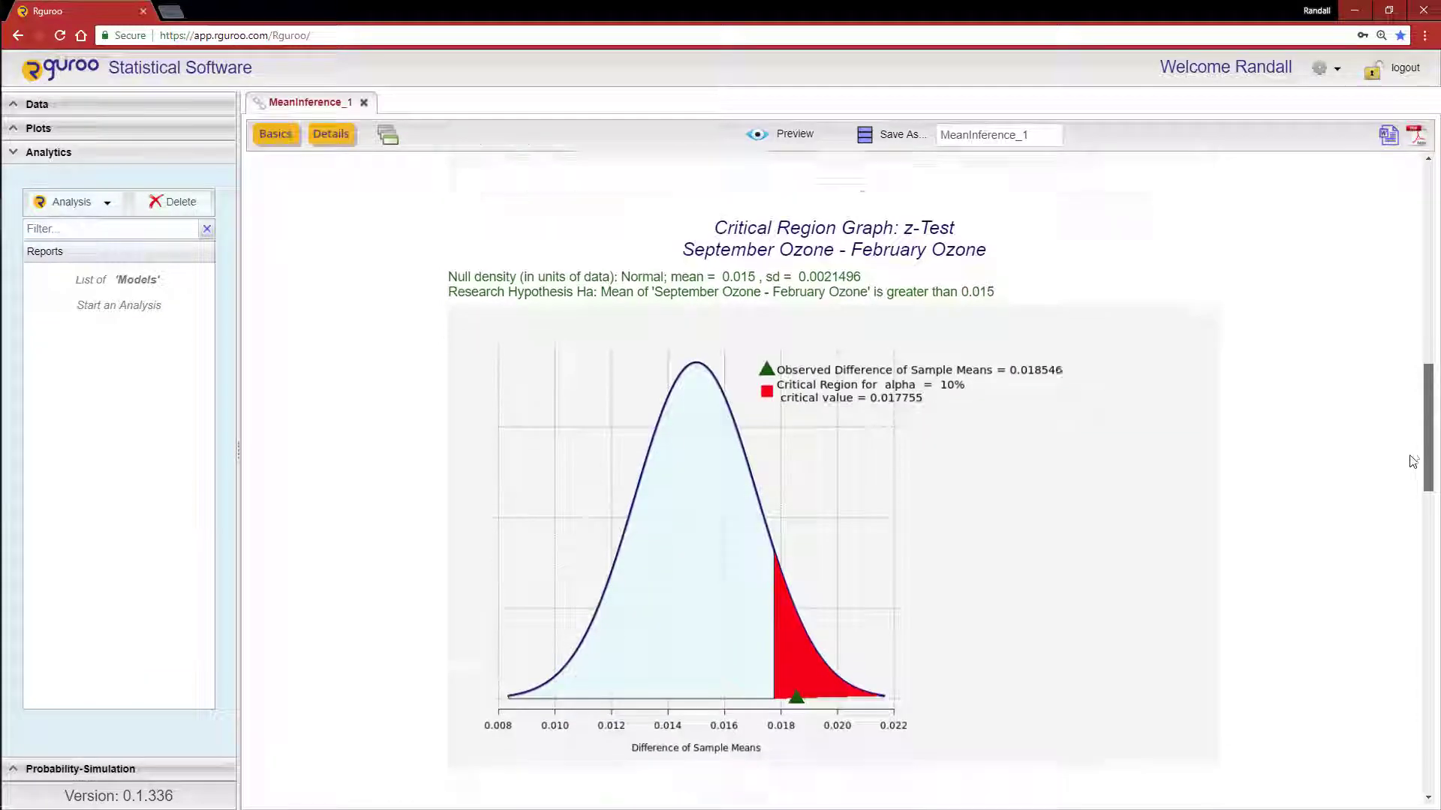
left_click_drag(1407, 537, 1397, 631)
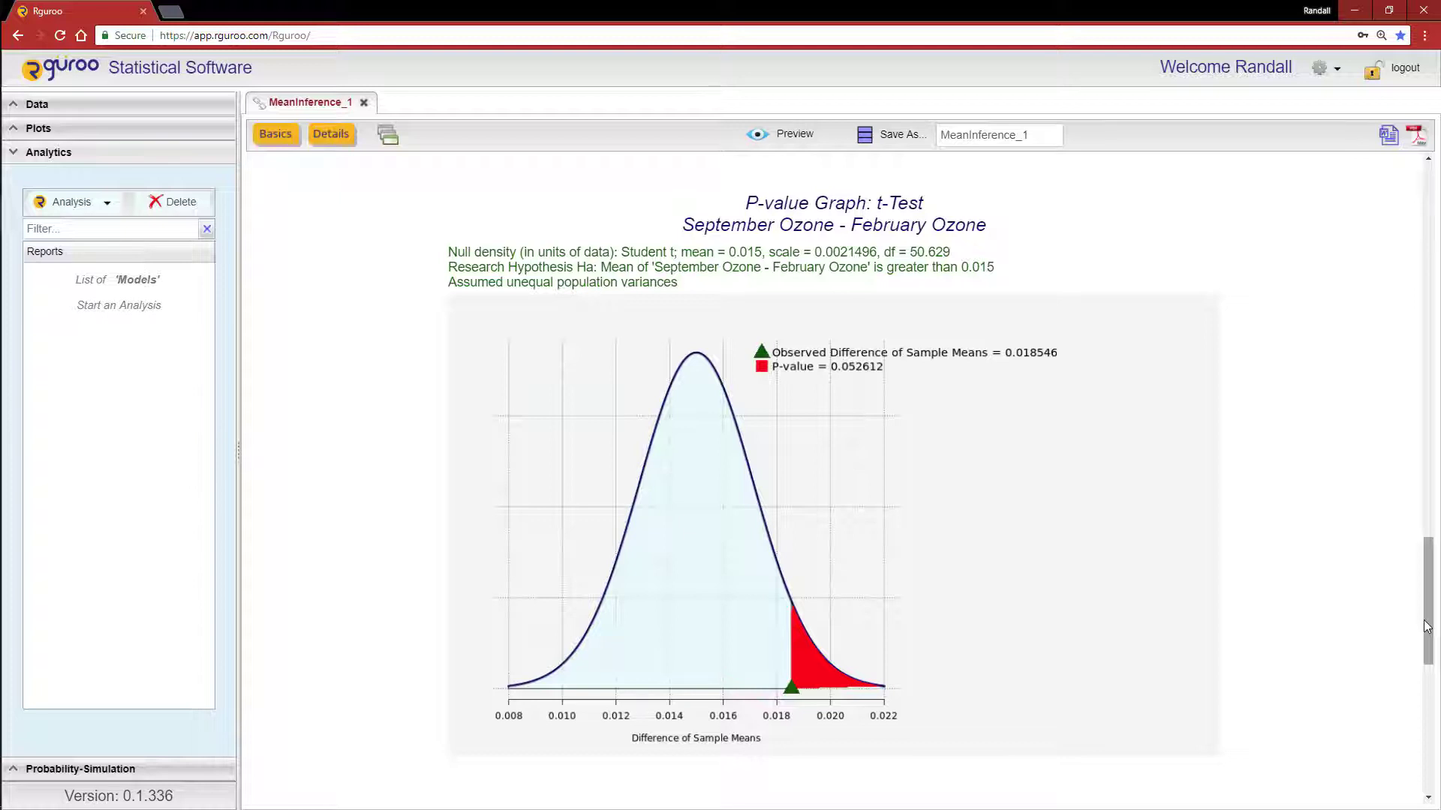
- Scroll the report down to the t-test critical region graph showing critical value 0.017791
left_click_drag(1424, 620, 1424, 620)
left_click_drag(1424, 620, 1418, 746)
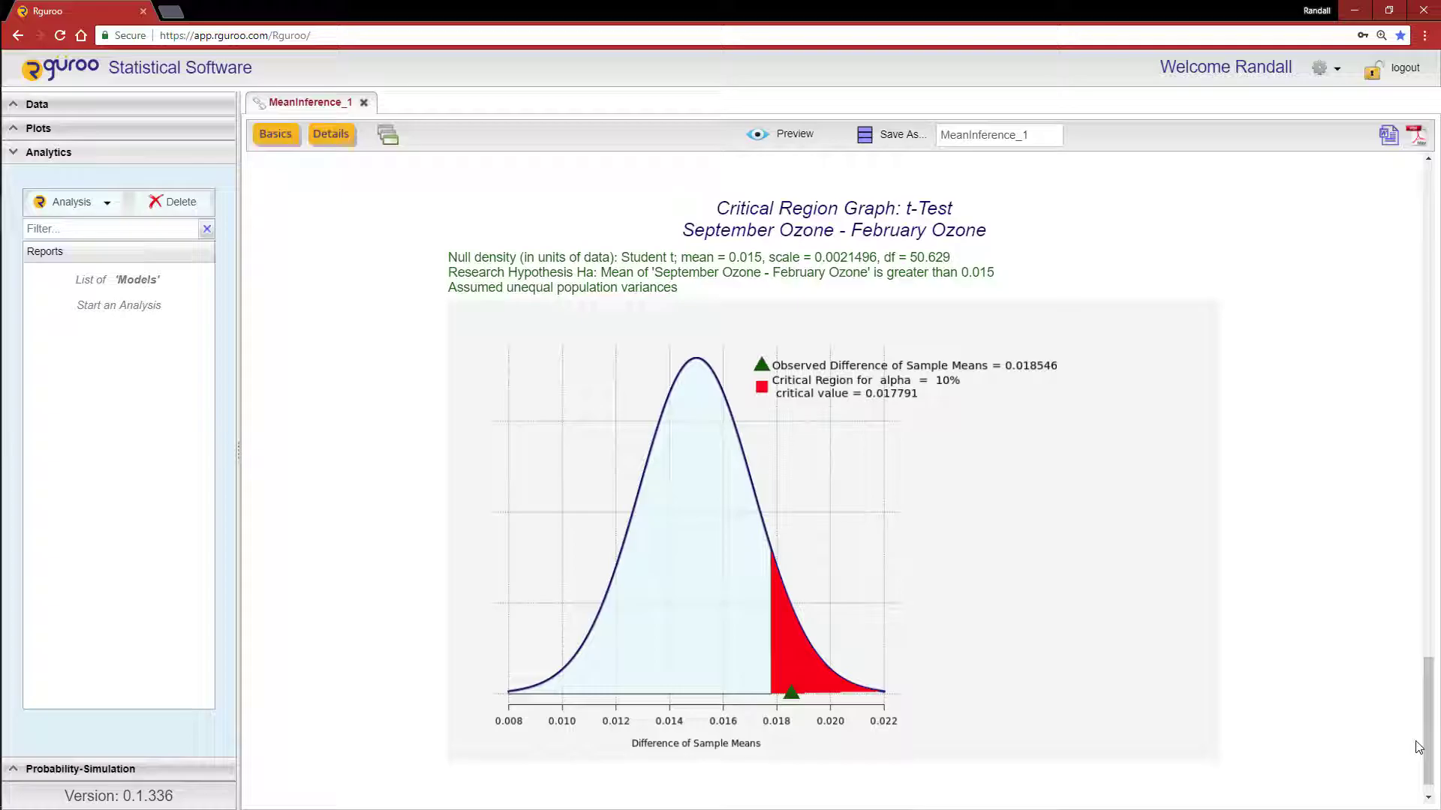